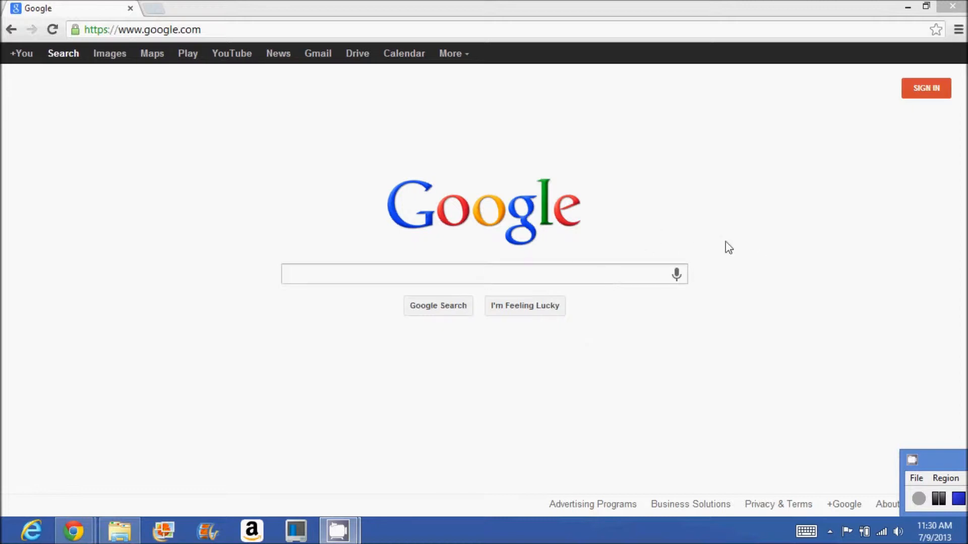
Step: Search Google for virtualbox
{"action": "left_click", "coordinate": [535, 275]}
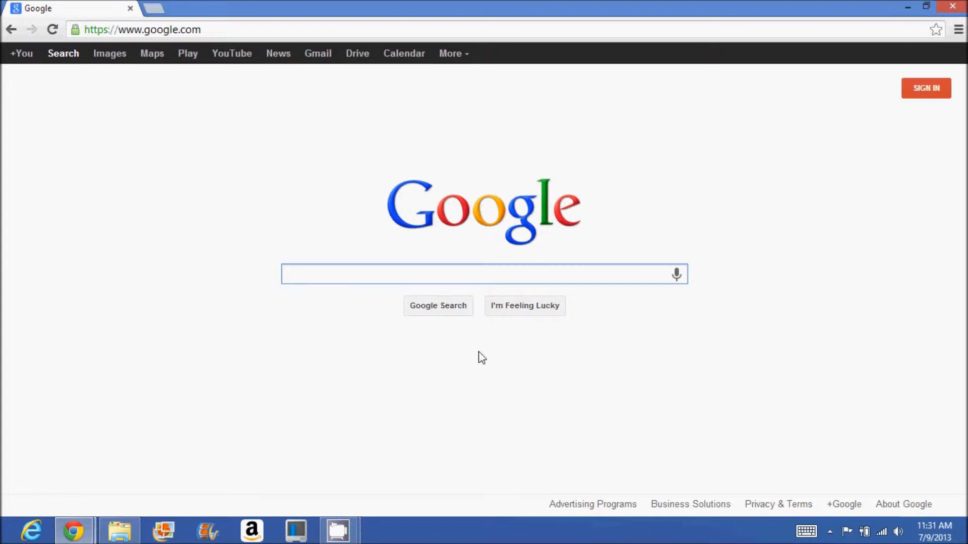
{"action": "type", "text": "v"}
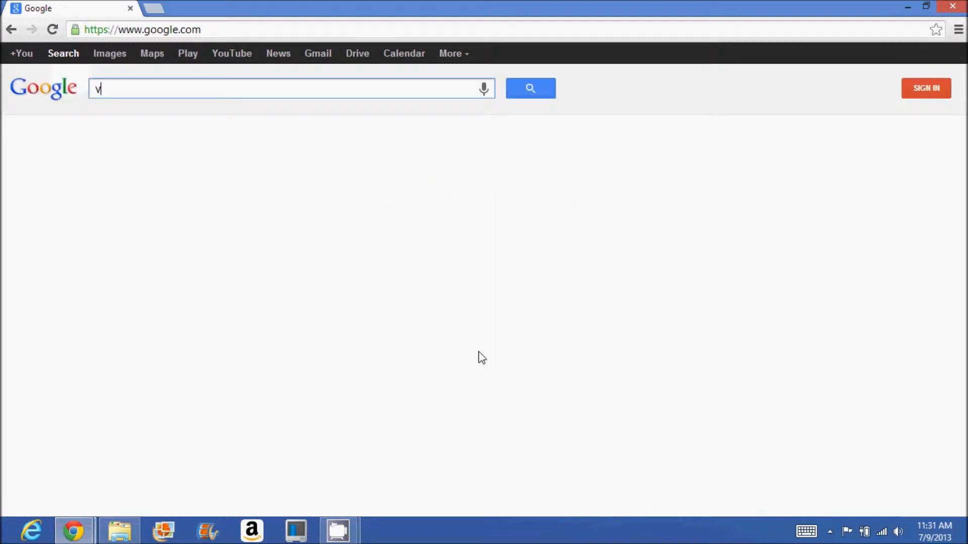
{"action": "type", "text": "irtual"}
{"action": "key", "text": "BackSpace"}
{"action": "type", "text": "x"}
{"action": "key", "text": "BackSpace"}
{"action": "type", "text": "l"}
{"action": "key", "text": "Down"}
{"action": "key", "text": "Down"}
{"action": "key", "text": "Return"}
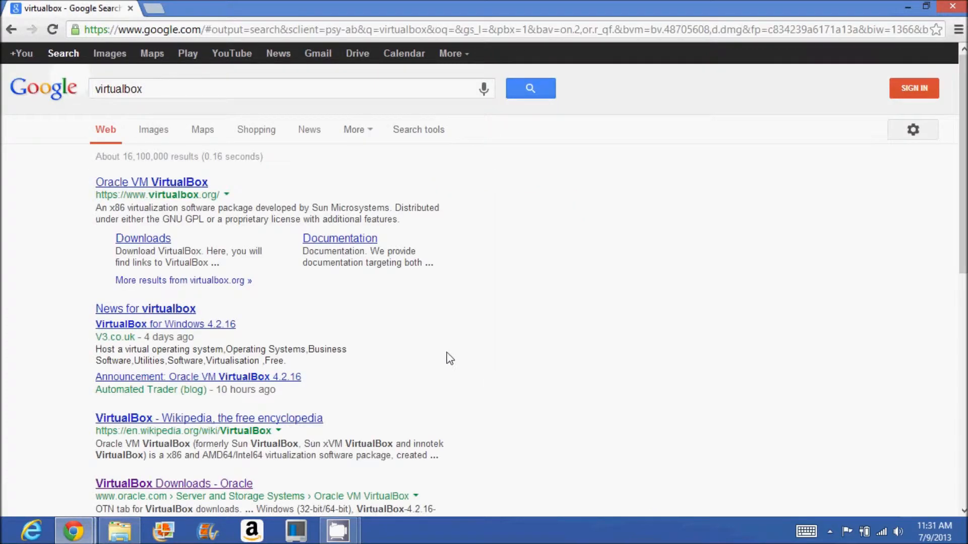
Step: Open the Oracle VM VirtualBox website from the search results and go to its Downloads page
{"action": "double_click", "coordinate": [191, 198]}
{"action": "left_click", "coordinate": [246, 192]}
{"action": "left_click", "coordinate": [184, 183]}
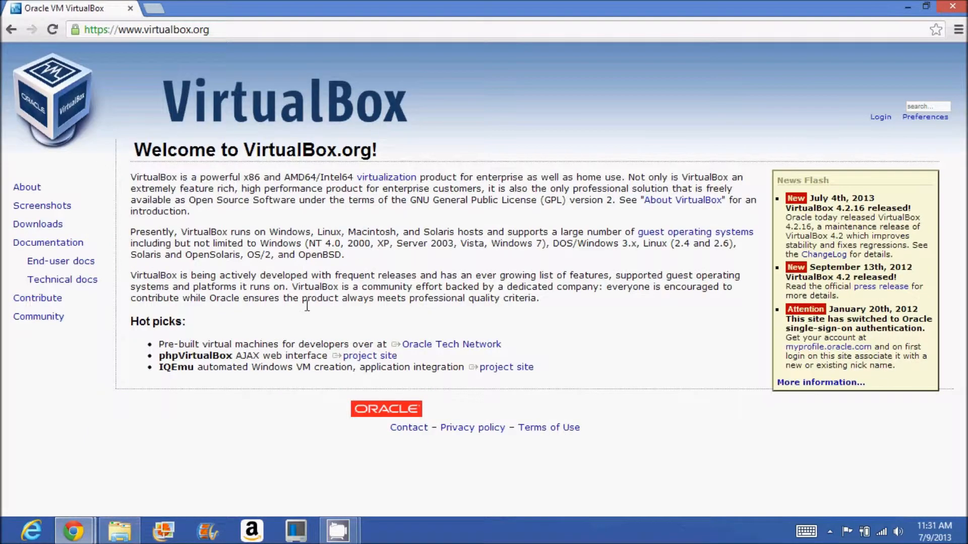
{"action": "left_click", "coordinate": [36, 226]}
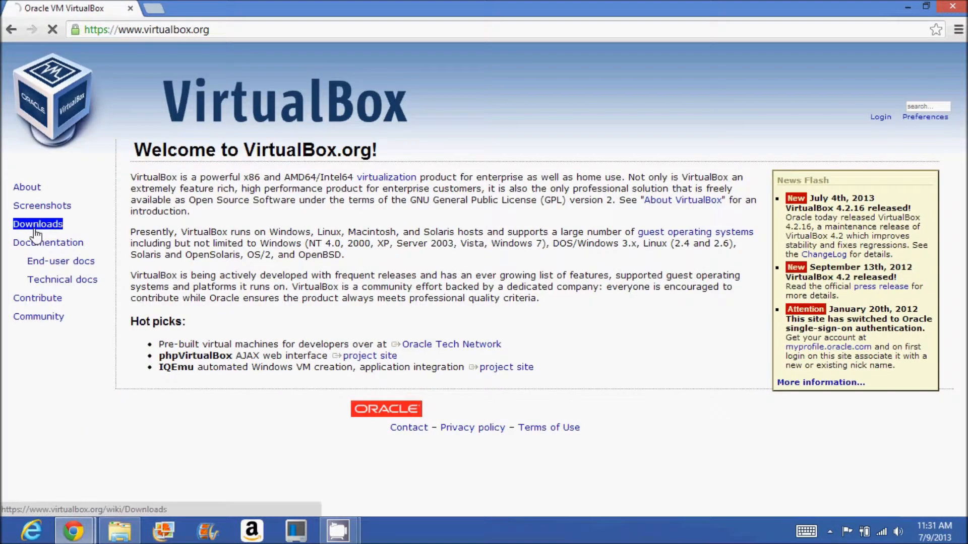
Step: Examine the VirtualBox 4.2.16 platform packages offered for Windows, OS X, Linux and Solaris hosts on the download page
{"action": "scroll", "coordinate": [410, 229], "scroll_direction": "down", "scroll_amount": 1}
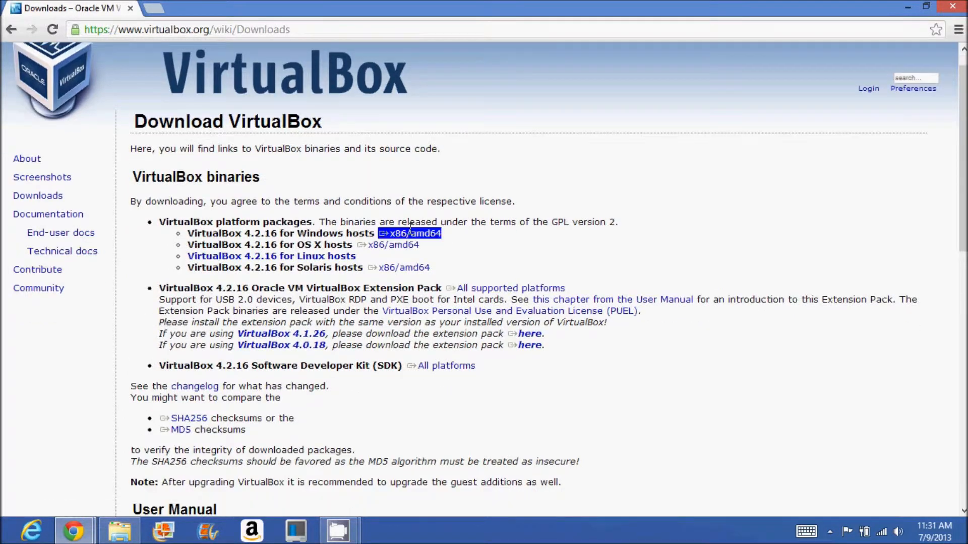
{"action": "scroll", "coordinate": [410, 229], "scroll_direction": "down", "scroll_amount": 1}
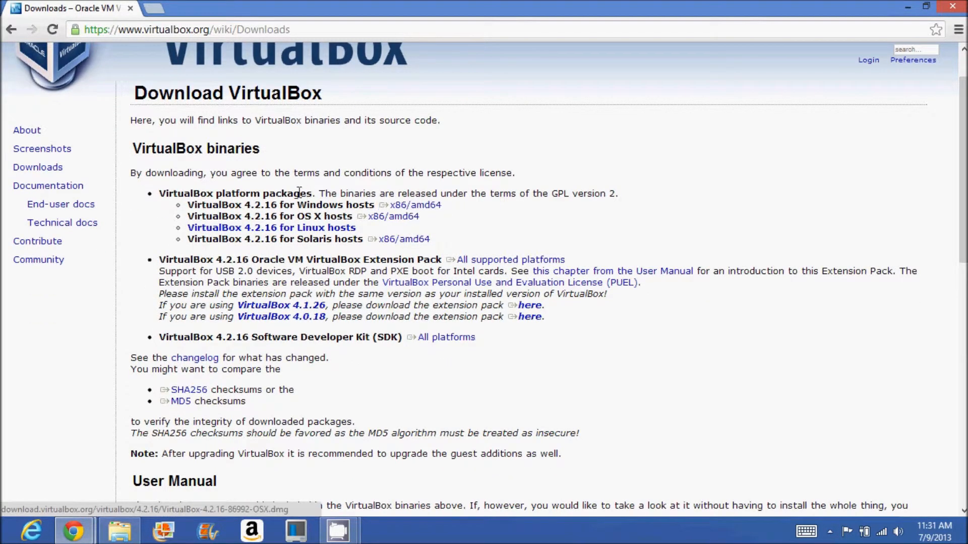
{"action": "left_click_drag", "start_coordinate": [358, 215], "coordinate": [359, 217]}
{"action": "left_click", "coordinate": [319, 216]}
{"action": "left_click_drag", "start_coordinate": [280, 228], "coordinate": [302, 218]}
{"action": "left_click", "coordinate": [296, 243]}
{"action": "left_click", "coordinate": [474, 211]}
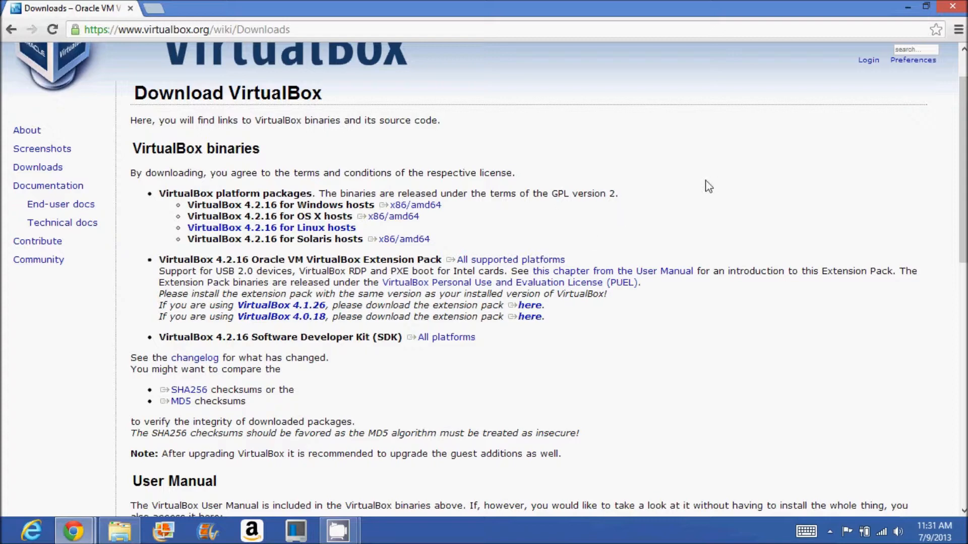
{"action": "scroll", "coordinate": [709, 186], "scroll_direction": "down", "scroll_amount": 2}
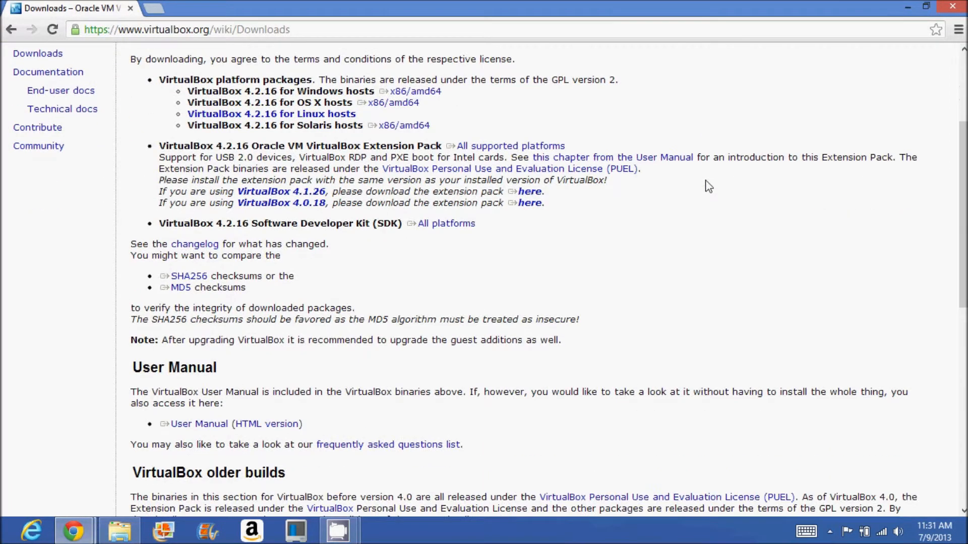
{"action": "scroll", "coordinate": [709, 186], "scroll_direction": "up", "scroll_amount": 3}
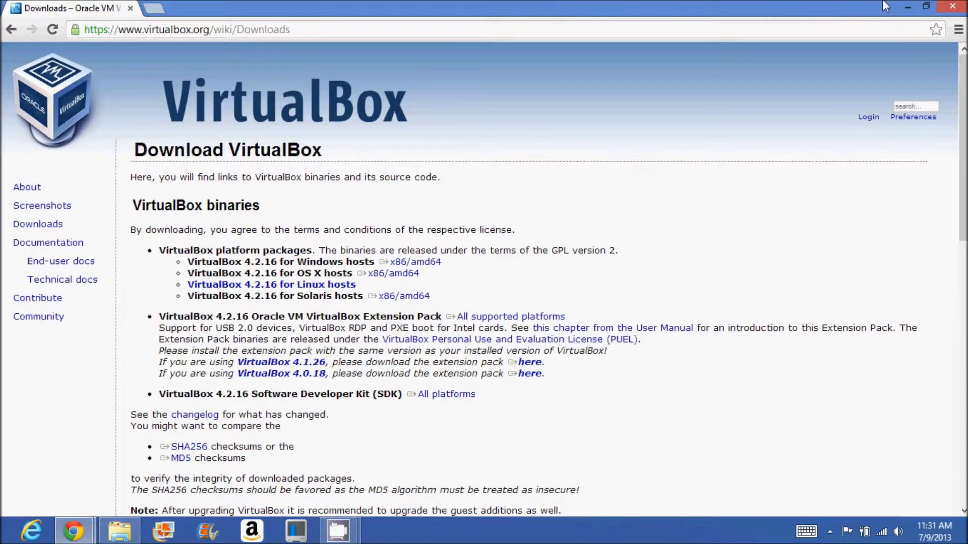
Step: Minimise the background browser window and move the restored VirtualBox download window clear of the desktop icons
{"action": "double_click", "coordinate": [834, 6]}
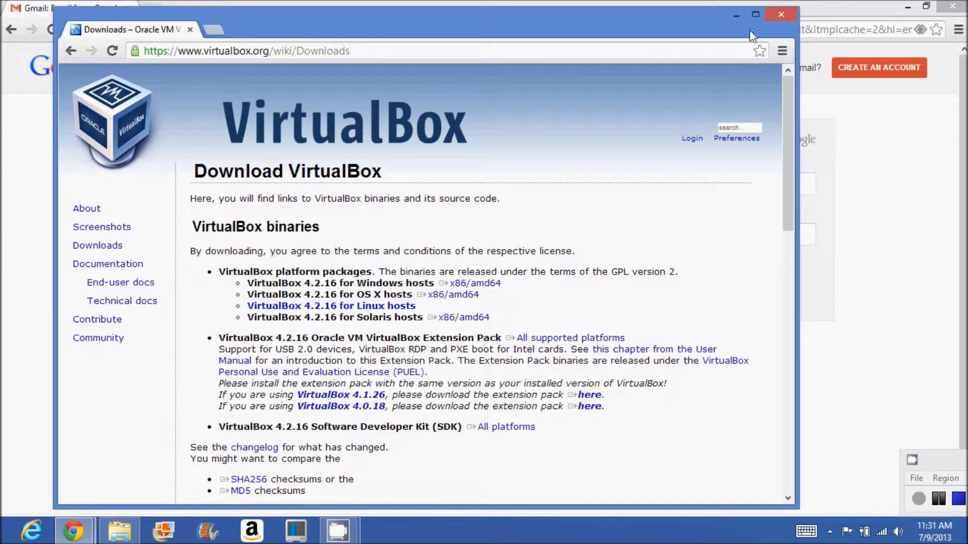
{"action": "left_click", "coordinate": [911, 6]}
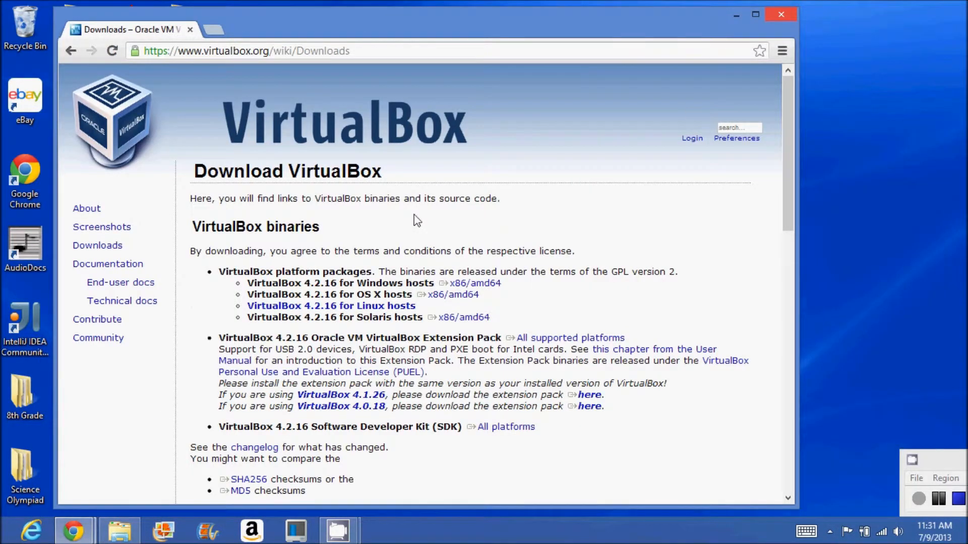
{"action": "double_click", "coordinate": [482, 35]}
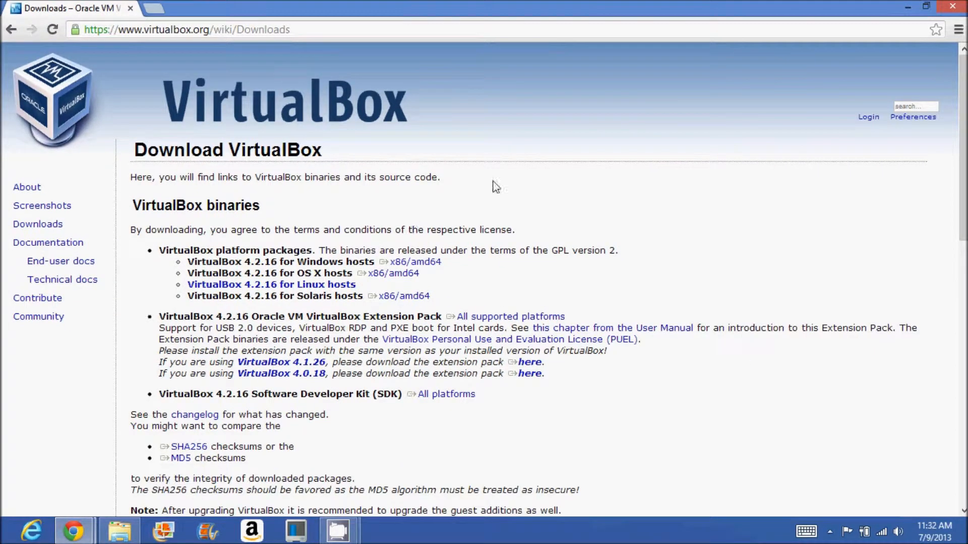
{"action": "double_click", "coordinate": [590, 6]}
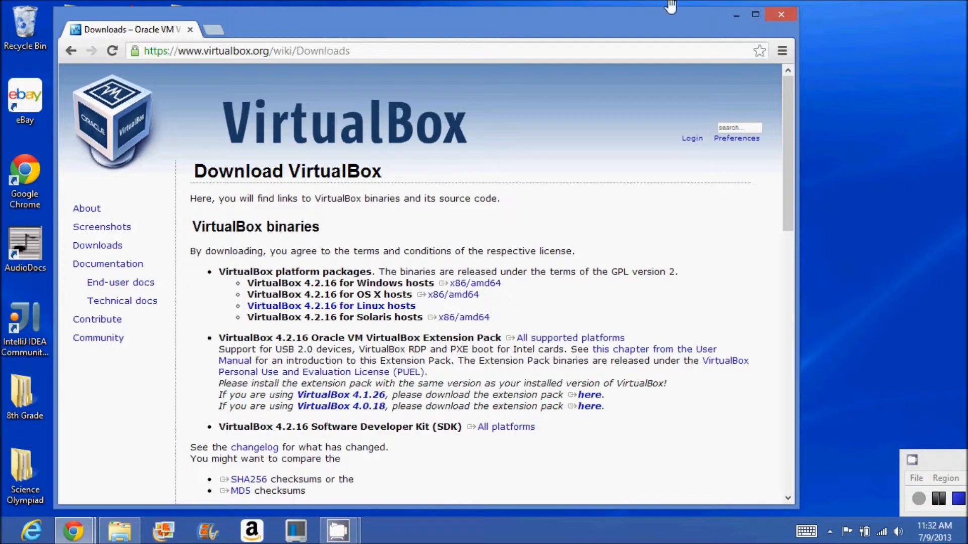
{"action": "left_click_drag", "start_coordinate": [543, 38], "coordinate": [649, 57]}
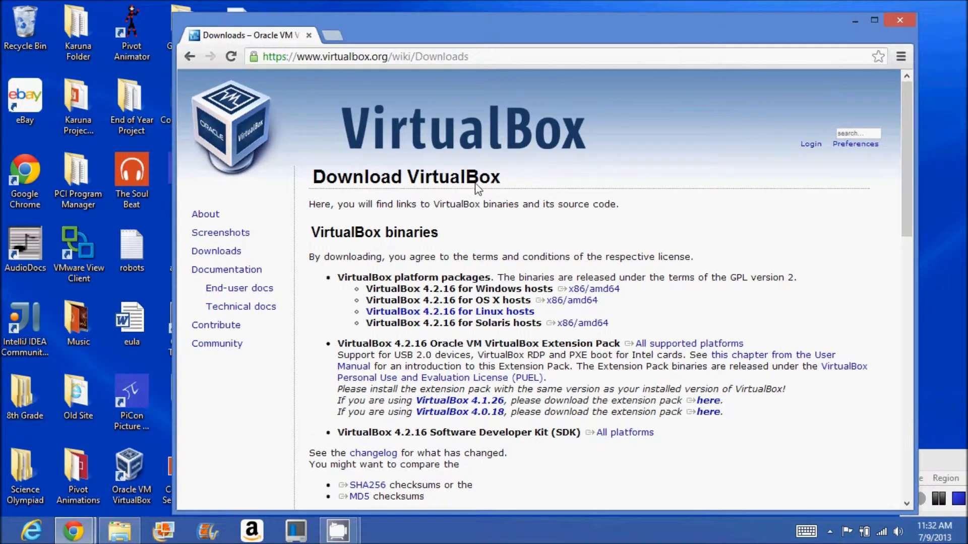
Step: Launch Oracle VM VirtualBox from the desktop and dismiss the new version notice
{"action": "left_click", "coordinate": [126, 475]}
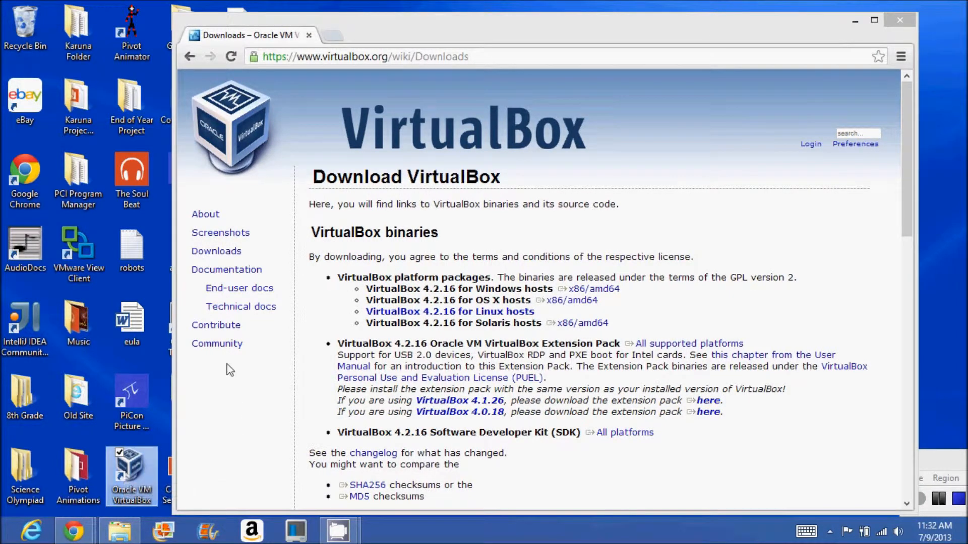
{"action": "double_click", "coordinate": [140, 449]}
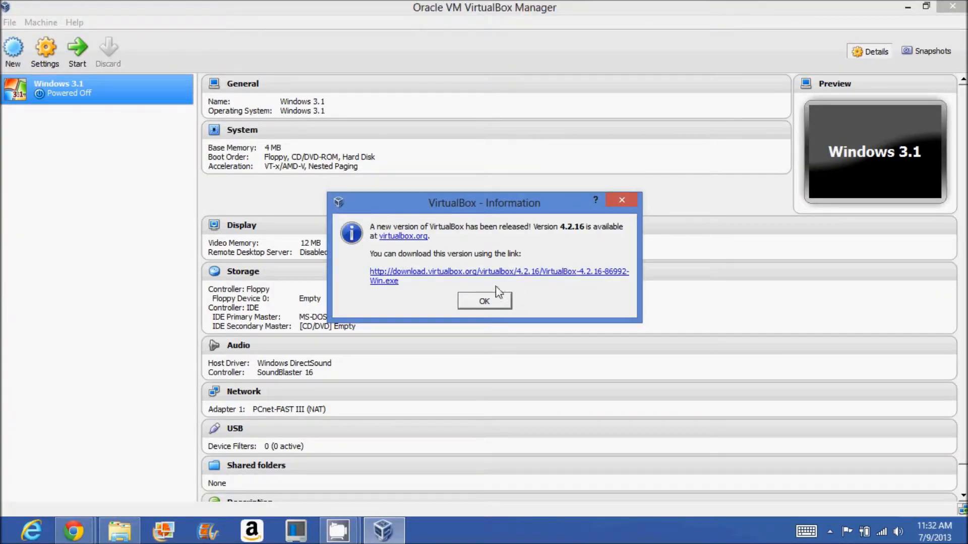
{"action": "left_click", "coordinate": [503, 306]}
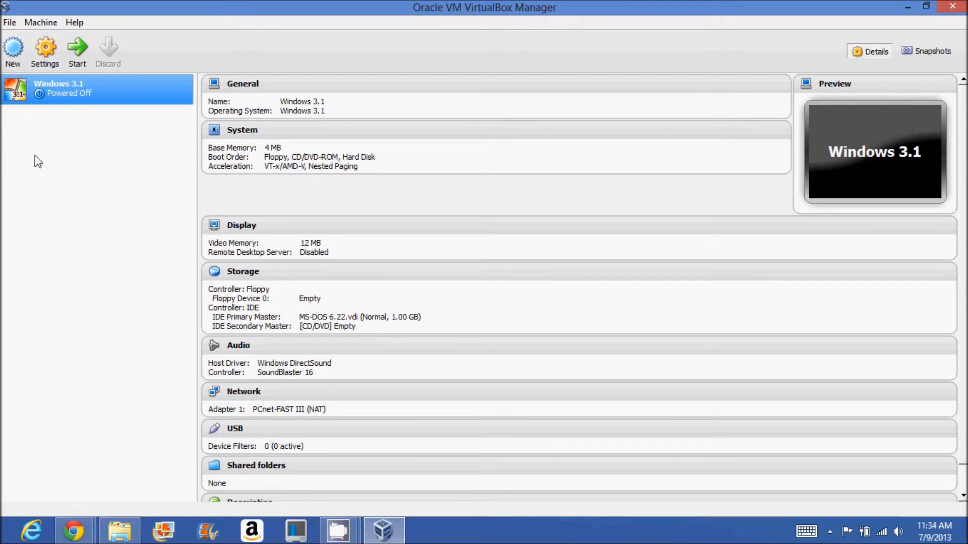
Step: Start a new virtual machine named Tutorial Operating System with the type Microsoft Windows
{"action": "left_click", "coordinate": [16, 61]}
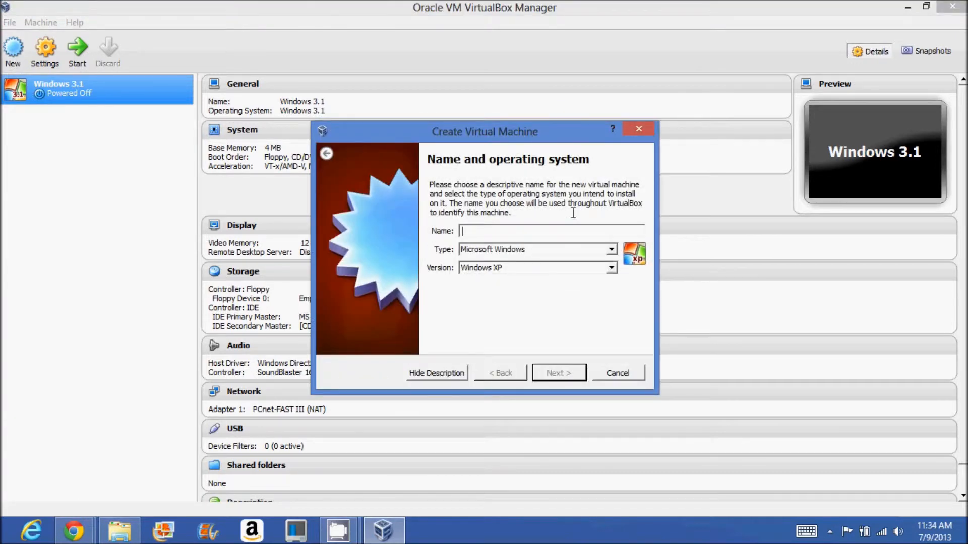
{"action": "type", "text": "Tutorial"}
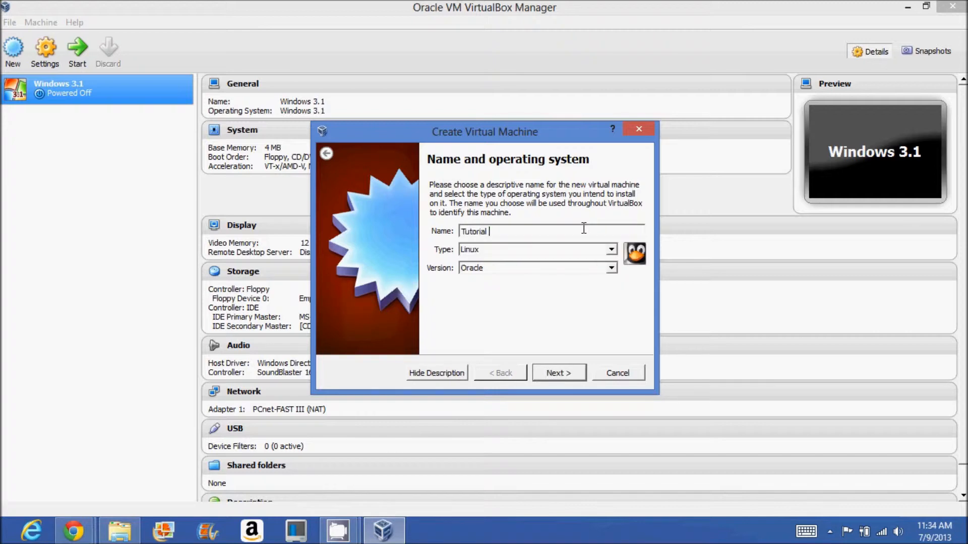
{"action": "type", "text": " Operating System"}
{"action": "left_click", "coordinate": [610, 249]}
{"action": "left_click", "coordinate": [544, 263]}
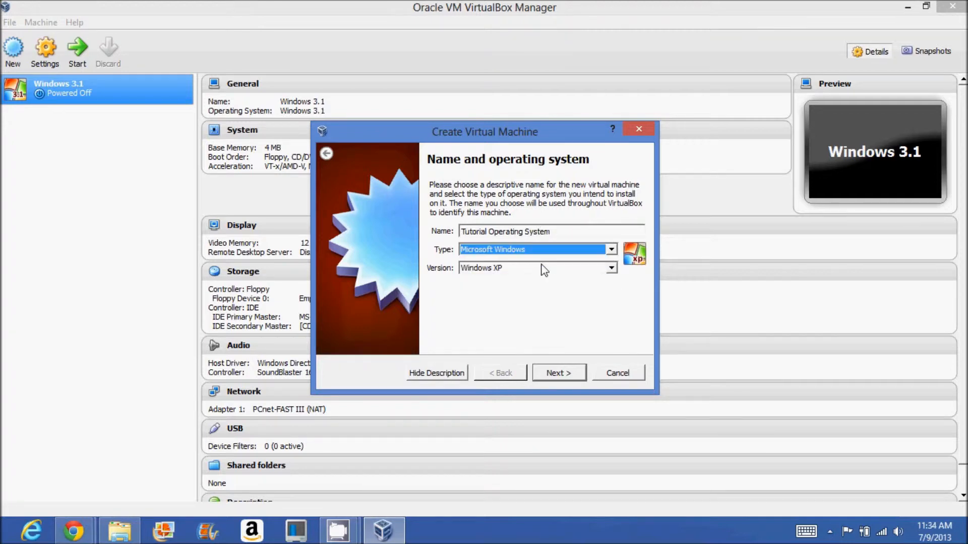
Step: Set the new machine's version to Windows 3.1 and accept the recommended 32 MB memory size
{"action": "left_click", "coordinate": [611, 268]}
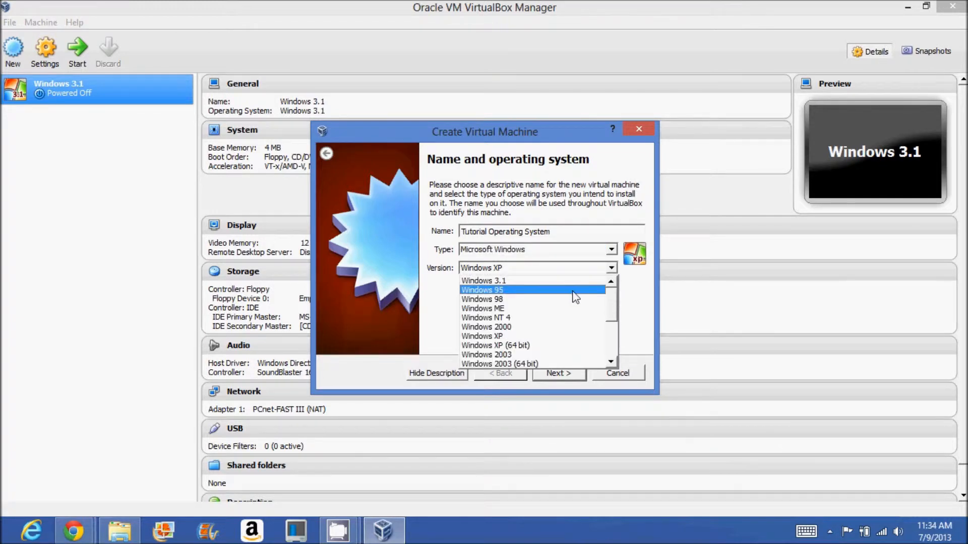
{"action": "left_click_drag", "start_coordinate": [616, 317], "coordinate": [611, 281]}
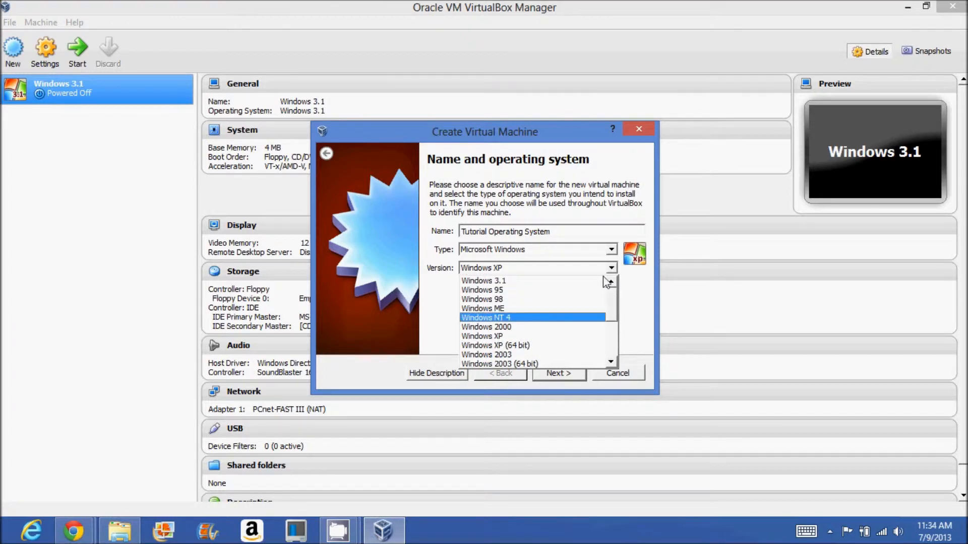
{"action": "left_click", "coordinate": [547, 280]}
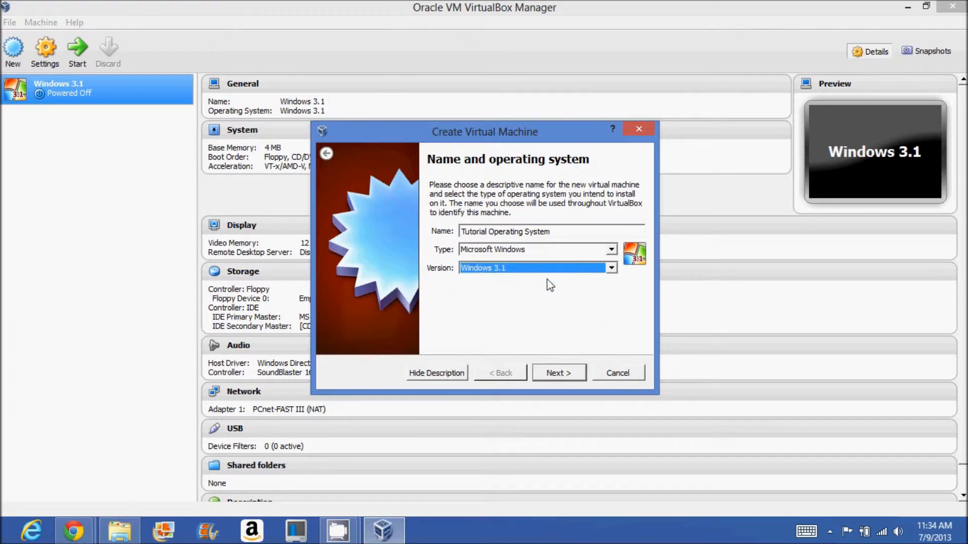
{"action": "left_click", "coordinate": [611, 267]}
{"action": "left_click", "coordinate": [636, 277]}
{"action": "left_click", "coordinate": [558, 374]}
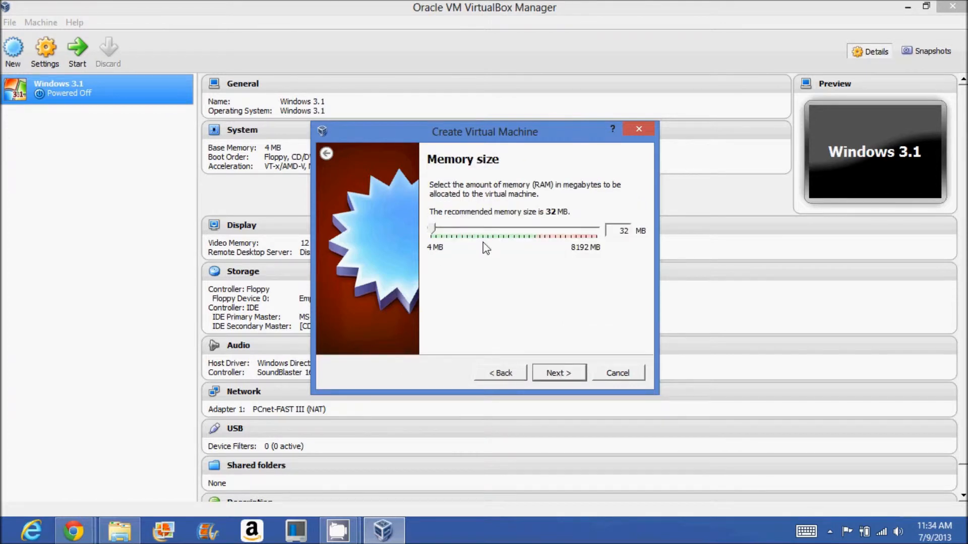
{"action": "left_click", "coordinate": [565, 376]}
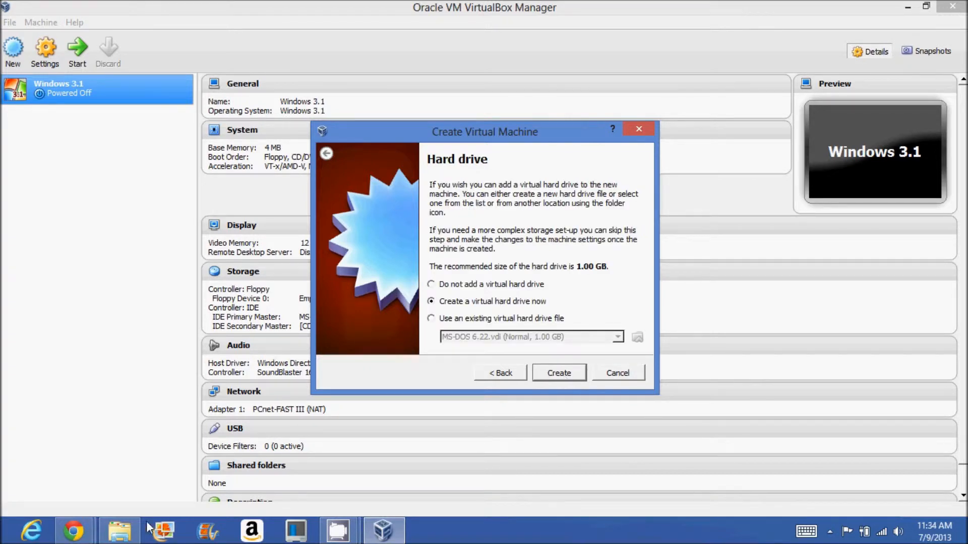
Step: Switch to a new File Explorer window and position it over the virtual machine wizard
{"action": "mouse_move", "coordinate": [135, 535]}
{"action": "right_click", "coordinate": [119, 530]}
{"action": "left_click", "coordinate": [94, 466]}
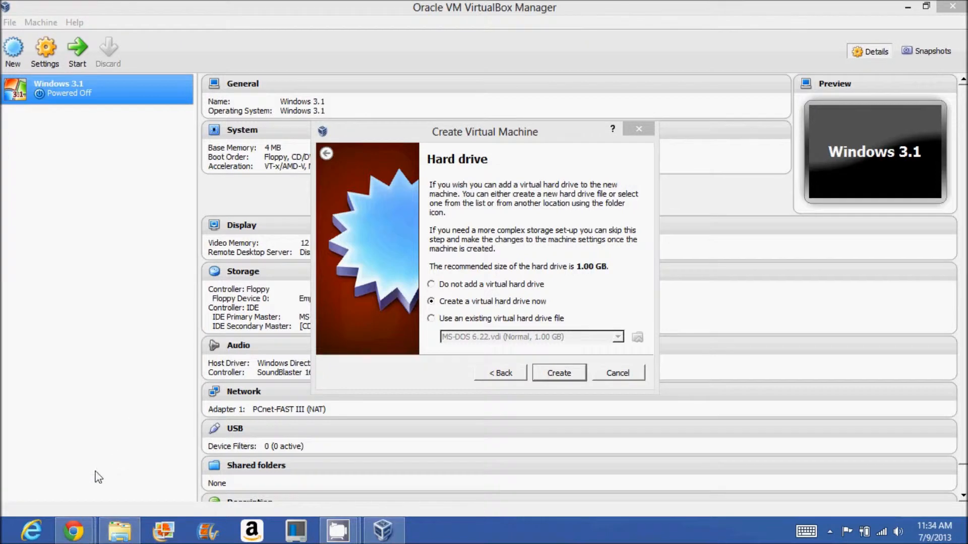
{"action": "right_click", "coordinate": [132, 531]}
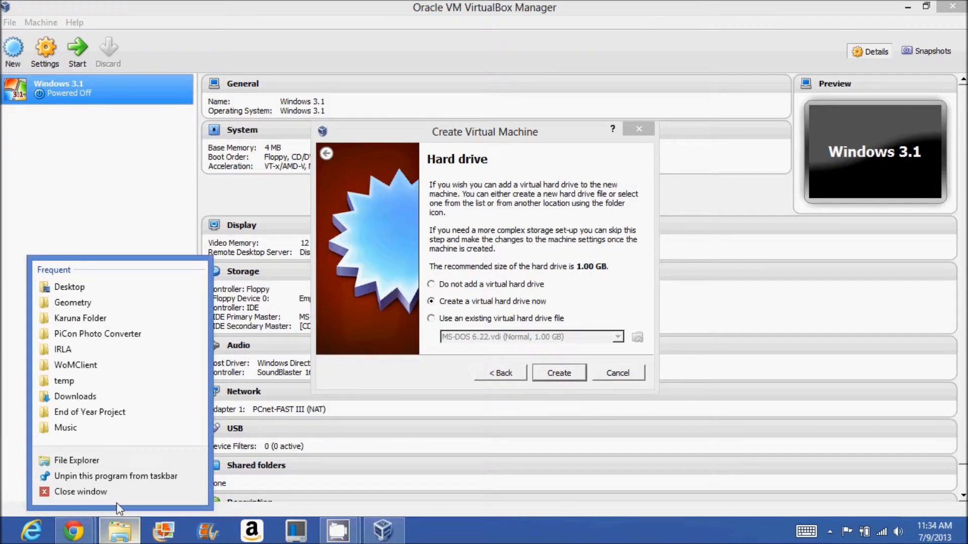
{"action": "left_click", "coordinate": [84, 460]}
{"action": "left_click_drag", "start_coordinate": [342, 30], "coordinate": [570, 23]}
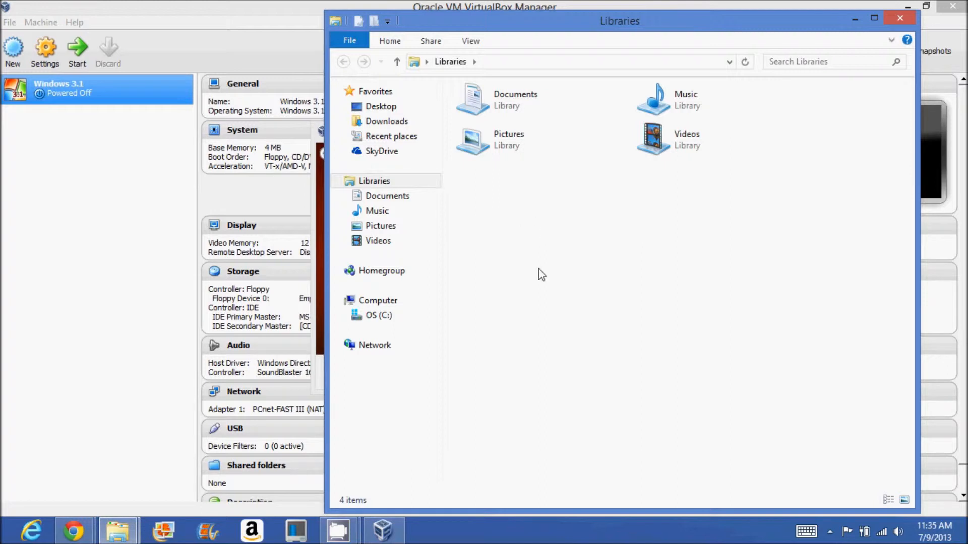
{"action": "left_click_drag", "start_coordinate": [625, 25], "coordinate": [656, 22]}
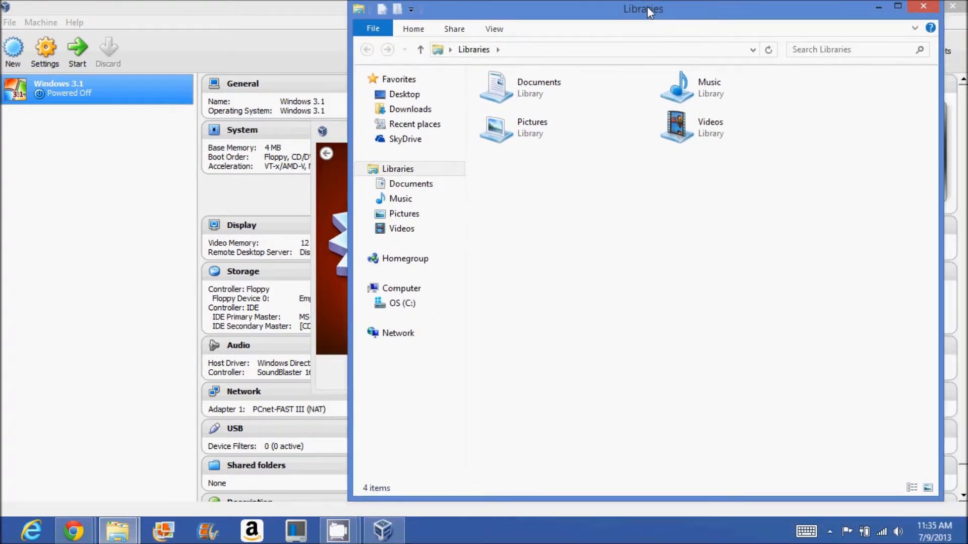
Step: Locate the MS-DOS 6.22 virtual disk image in the MS-DOS VBox Disk Image folder under C:\cygwin\home, and minimise the window
{"action": "left_click", "coordinate": [409, 308]}
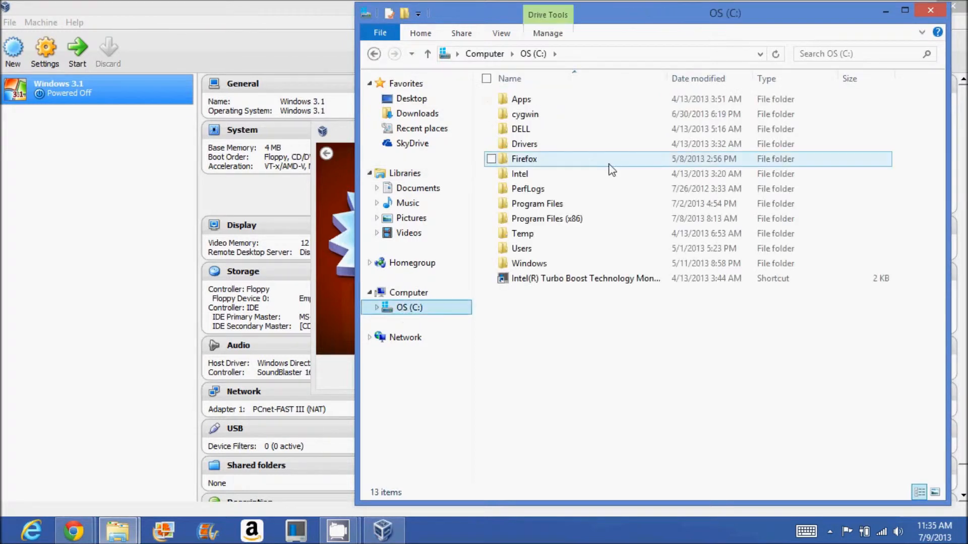
{"action": "left_click", "coordinate": [562, 121]}
{"action": "double_click", "coordinate": [563, 121]}
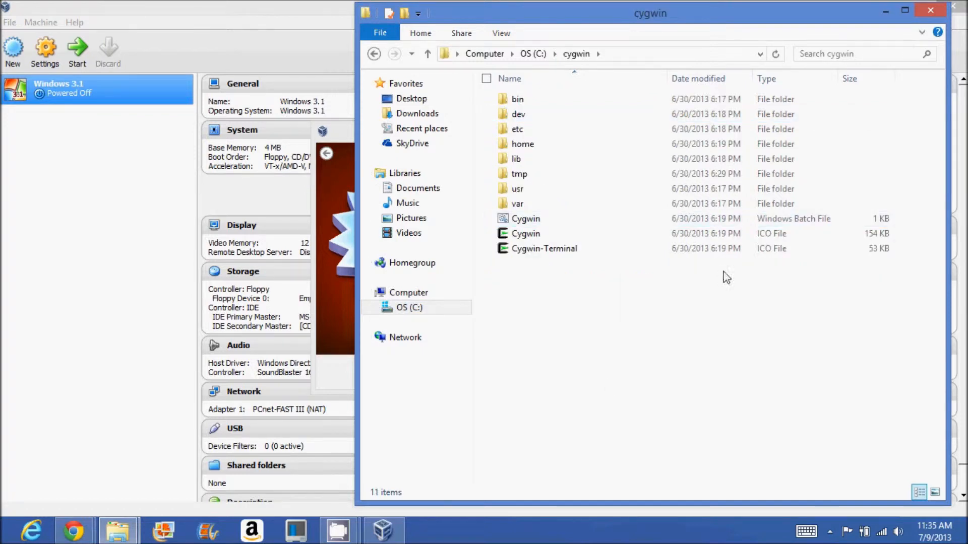
{"action": "double_click", "coordinate": [546, 143]}
{"action": "double_click", "coordinate": [541, 106]}
{"action": "double_click", "coordinate": [537, 101]}
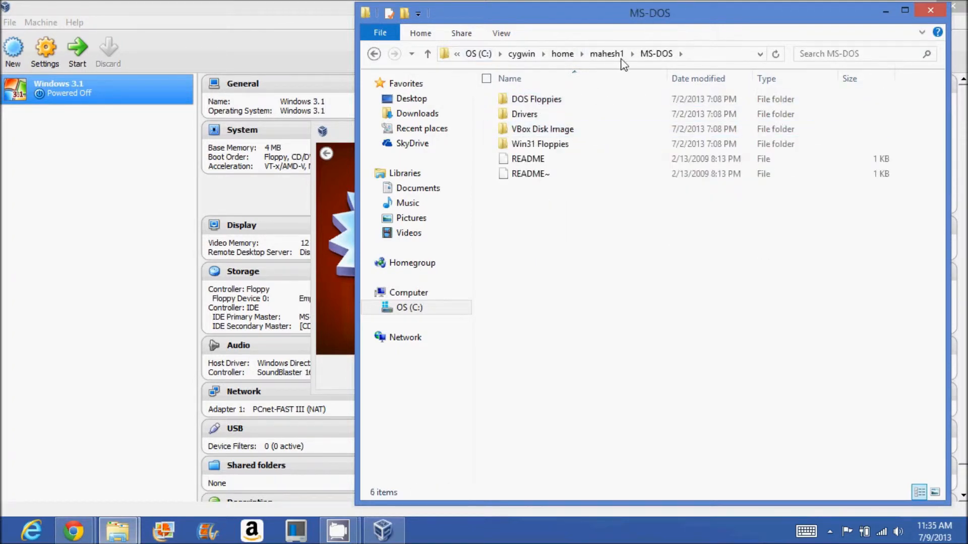
{"action": "double_click", "coordinate": [562, 131]}
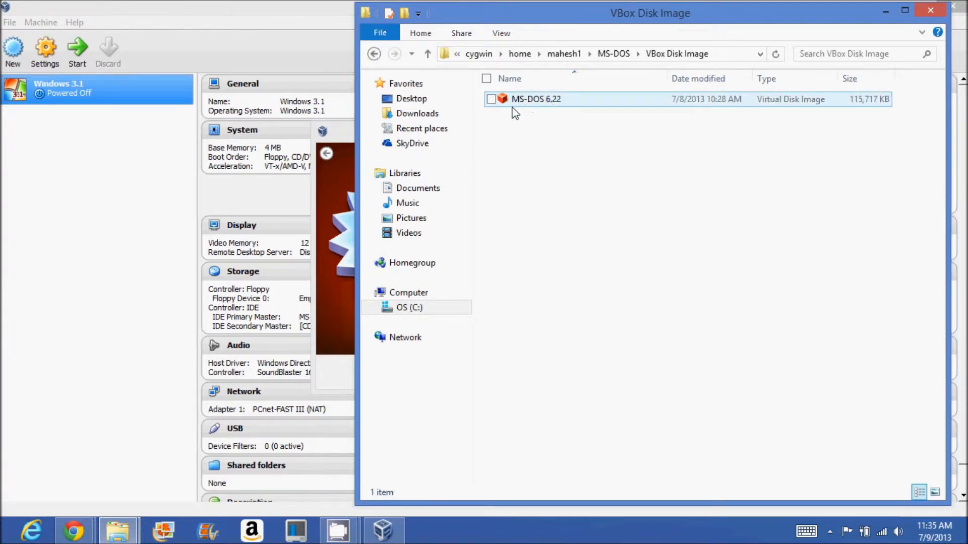
{"action": "left_click", "coordinate": [885, 11]}
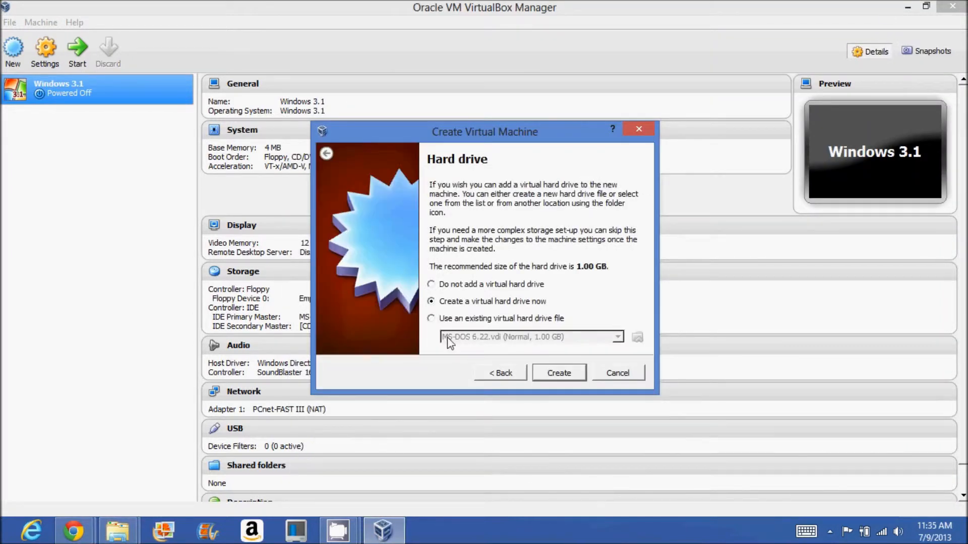
Step: Create the virtual machine with the existing MS-DOS 6.22.vdi file as its hard drive, and start it
{"action": "left_click", "coordinate": [451, 319]}
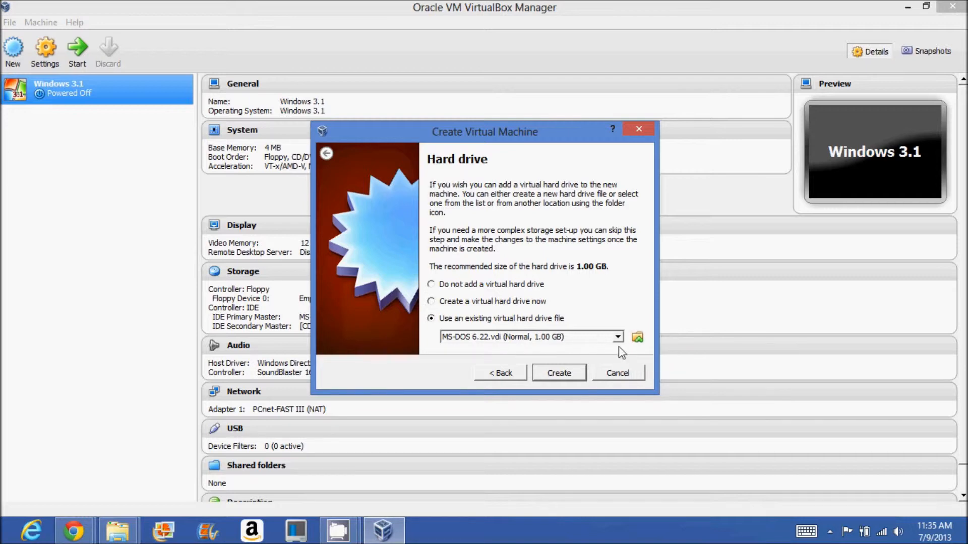
{"action": "left_click", "coordinate": [566, 375]}
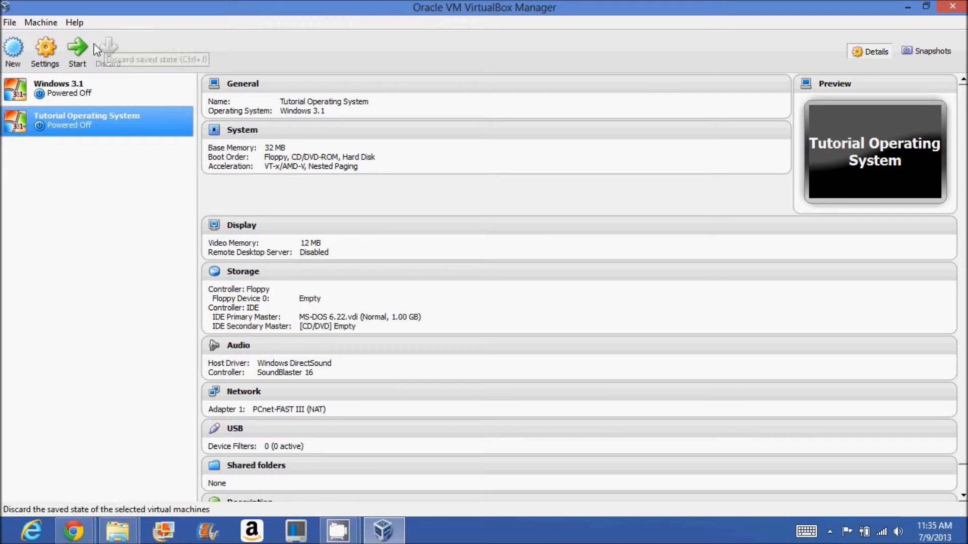
{"action": "left_click", "coordinate": [78, 54]}
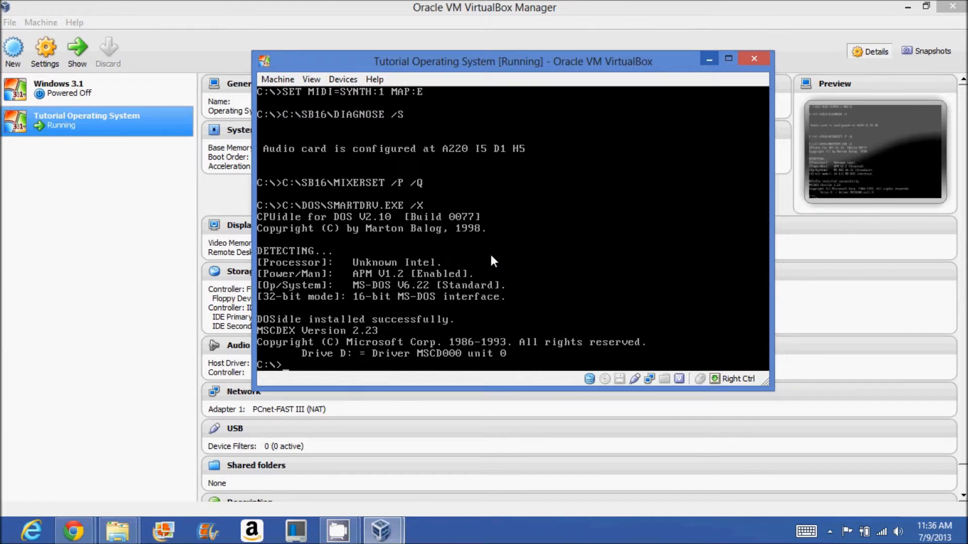
Step: Start Windows 3.1 from the DOS prompt with the command win /s
{"action": "type", "text": "win"}
{"action": "key", "text": "BackSpace"}
{"action": "key", "text": "BackSpace"}
{"action": "key", "text": "BackSpace"}
{"action": "key", "text": "BackSpace"}
{"action": "type", "text": "win /s"}
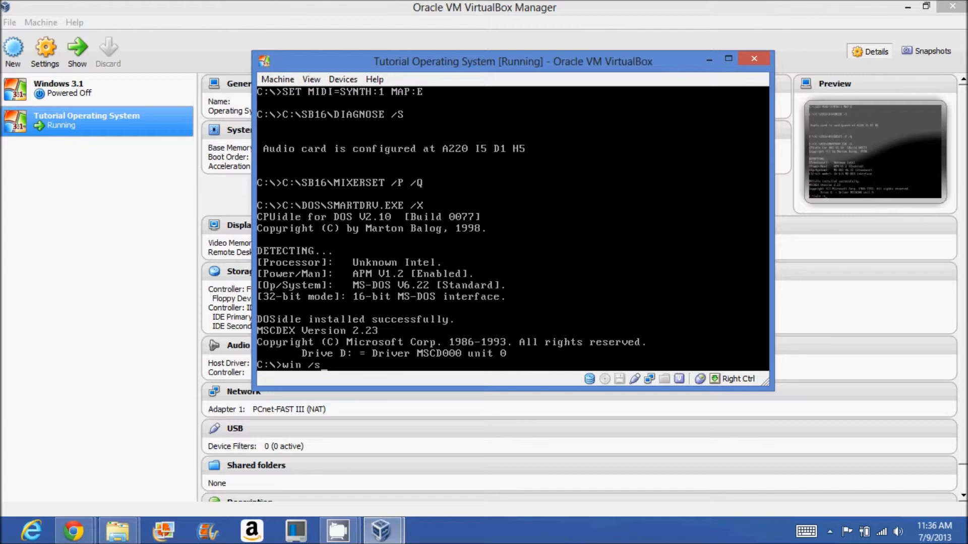
{"action": "key", "text": "Return"}
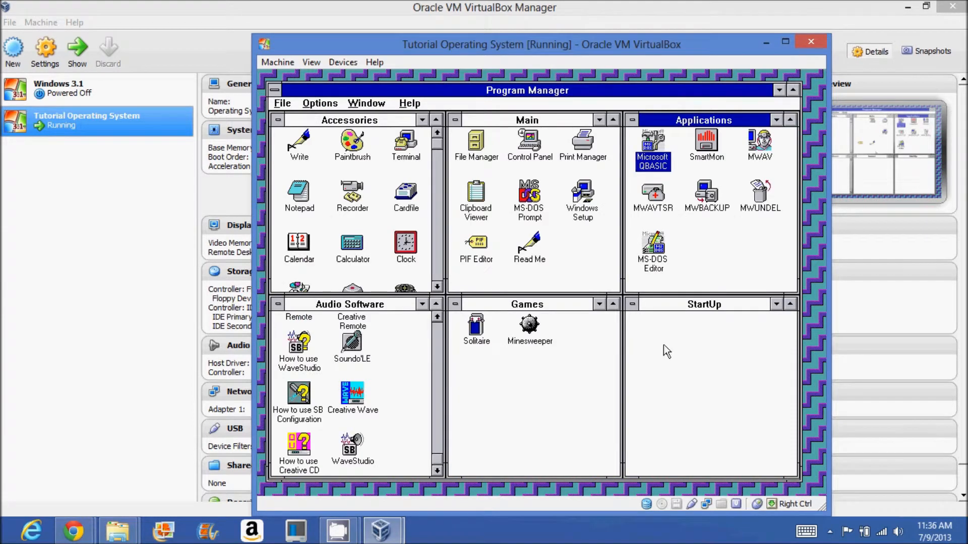
Step: View the Mouse settings in the Windows 3.1 Control Panel, and close both without changes
{"action": "left_click", "coordinate": [392, 168]}
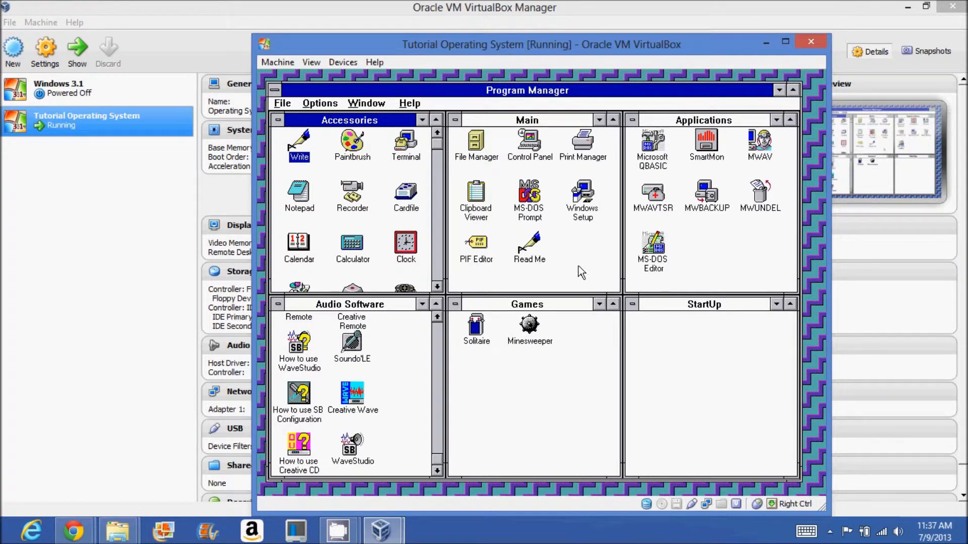
{"action": "double_click", "coordinate": [535, 159]}
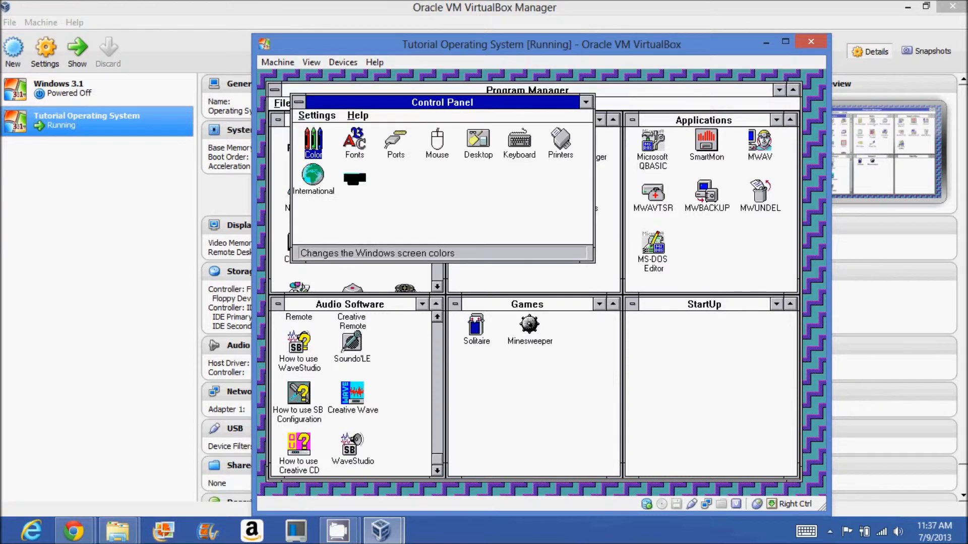
{"action": "double_click", "coordinate": [437, 140]}
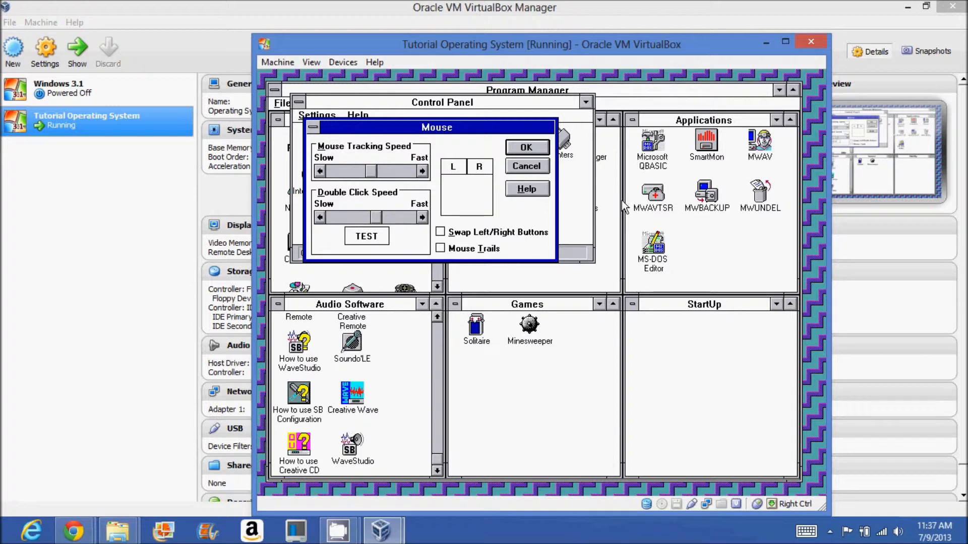
{"action": "key", "text": "Escape"}
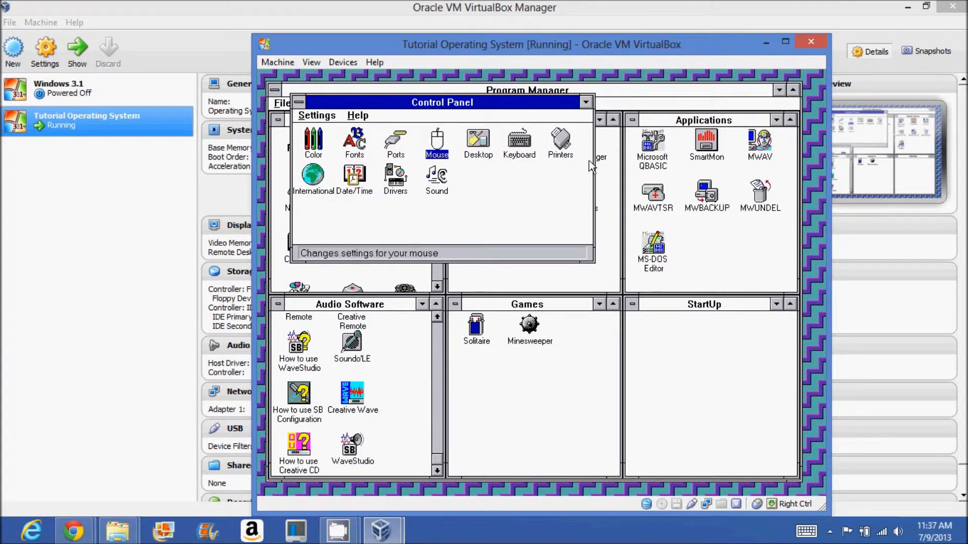
{"action": "key", "text": "alt+F4"}
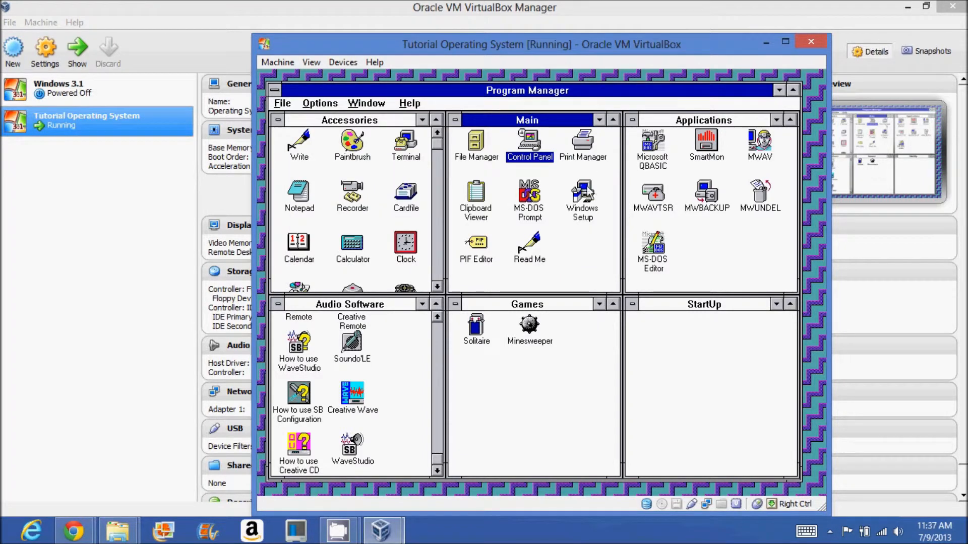
Step: Try to run Calculator from the Accessories group of Program Manager
{"action": "left_click", "coordinate": [585, 218]}
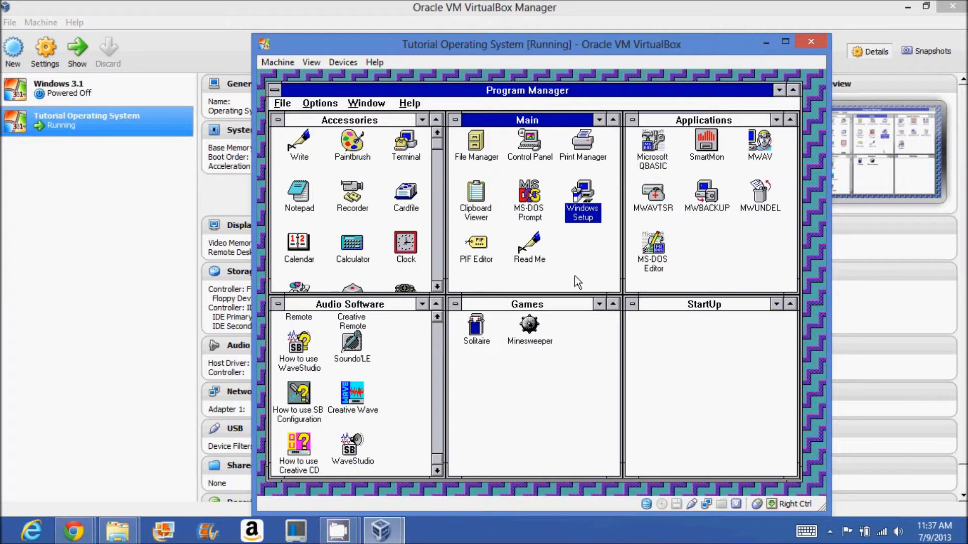
{"action": "left_click", "coordinate": [733, 269]}
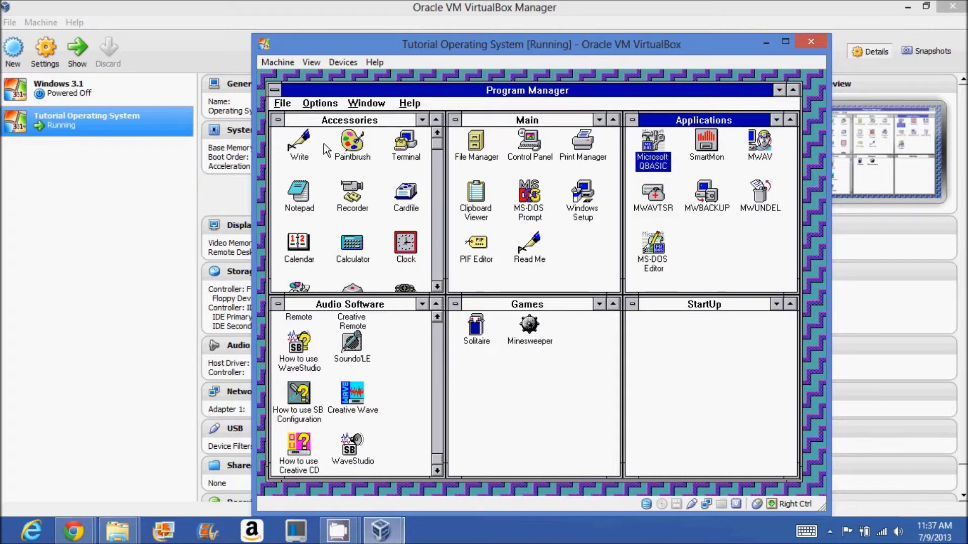
{"action": "left_click", "coordinate": [277, 157]}
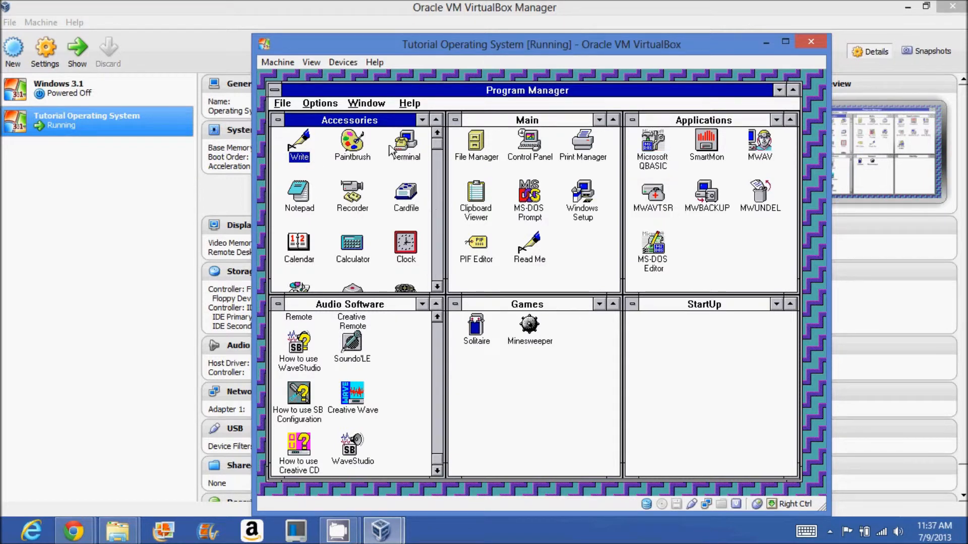
{"action": "left_click_drag", "start_coordinate": [437, 144], "coordinate": [437, 99]}
{"action": "double_click", "coordinate": [347, 252]}
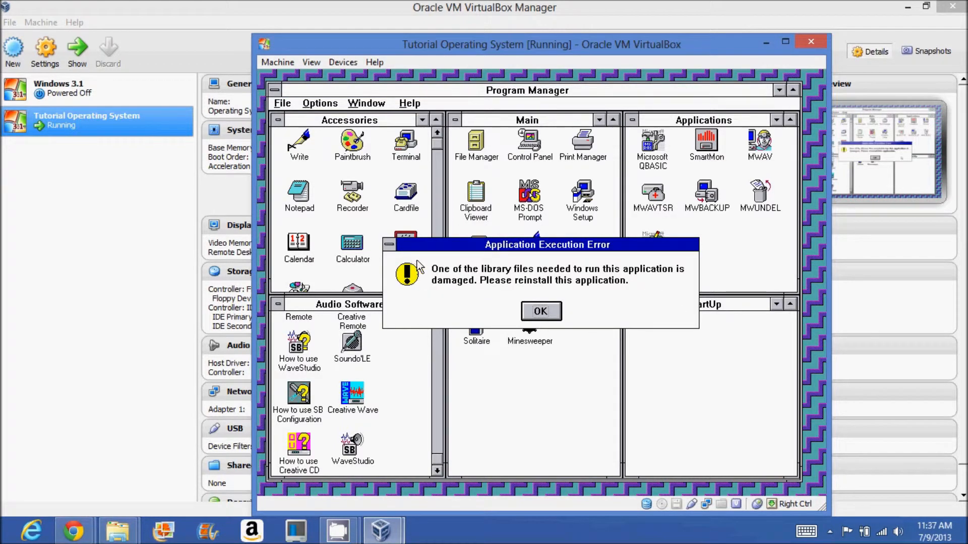
{"action": "left_click", "coordinate": [540, 310]}
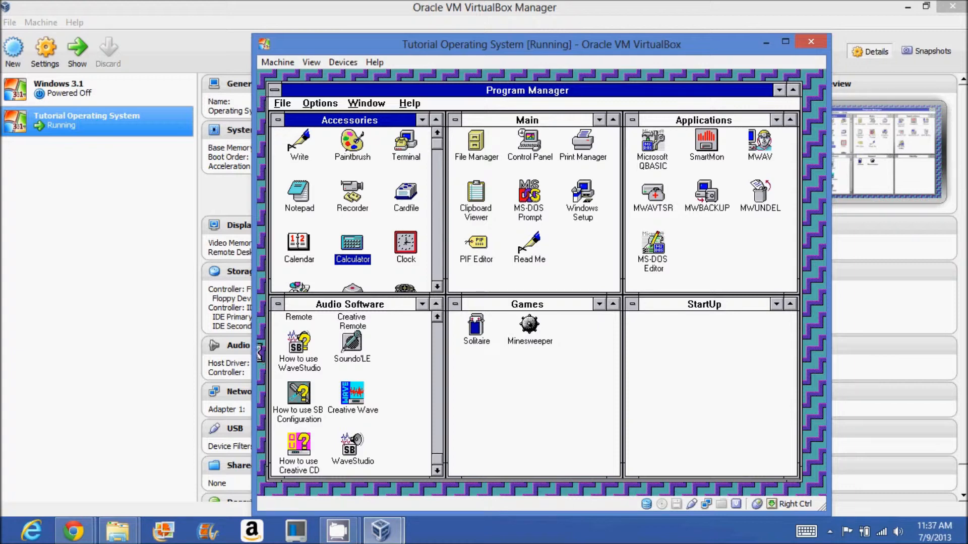
Step: End the Windows 3.1 session and power off the Tutorial Operating System machine
{"action": "key", "text": "alt+F4"}
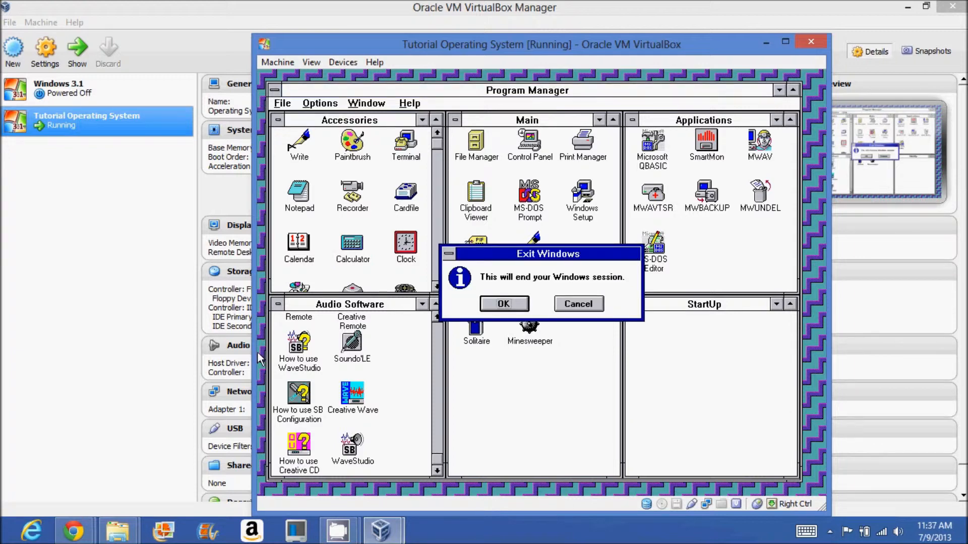
{"action": "key", "text": "Return"}
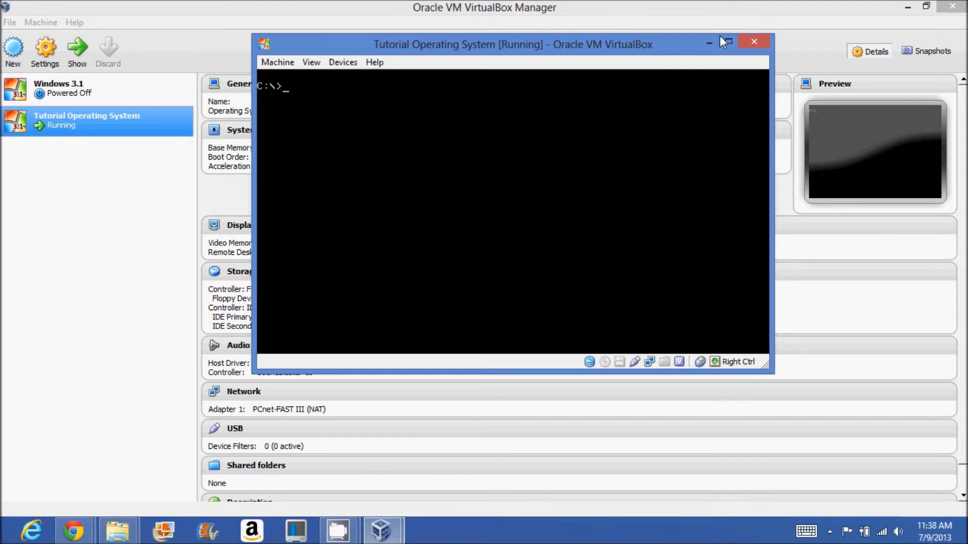
{"action": "left_click", "coordinate": [761, 45]}
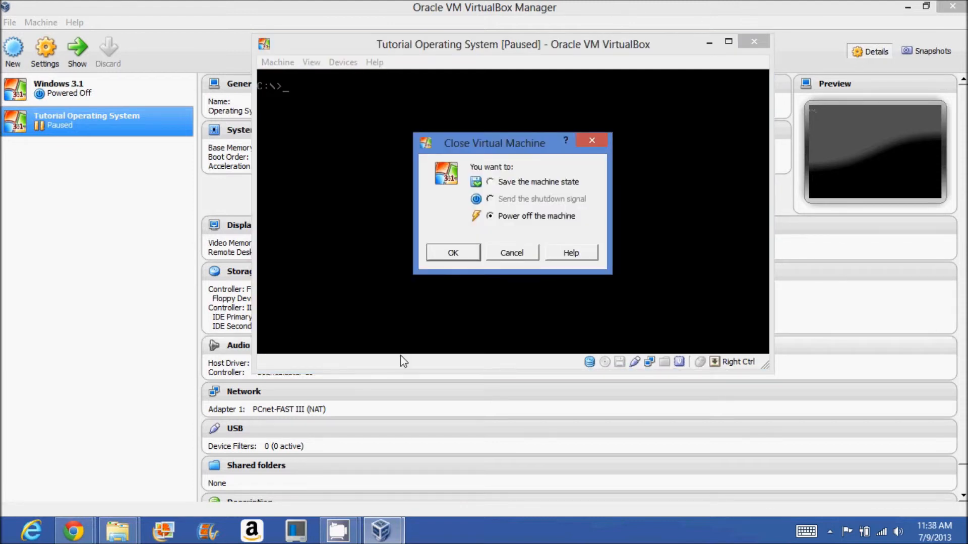
{"action": "left_click", "coordinate": [450, 254]}
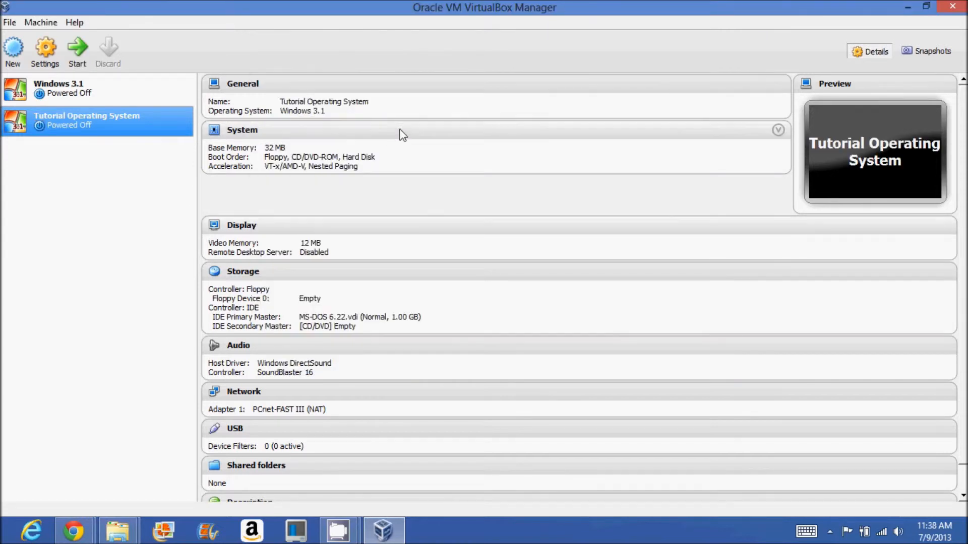
Step: Remove the Tutorial Operating System machine from the machine list without deleting its files
{"action": "right_click", "coordinate": [59, 122]}
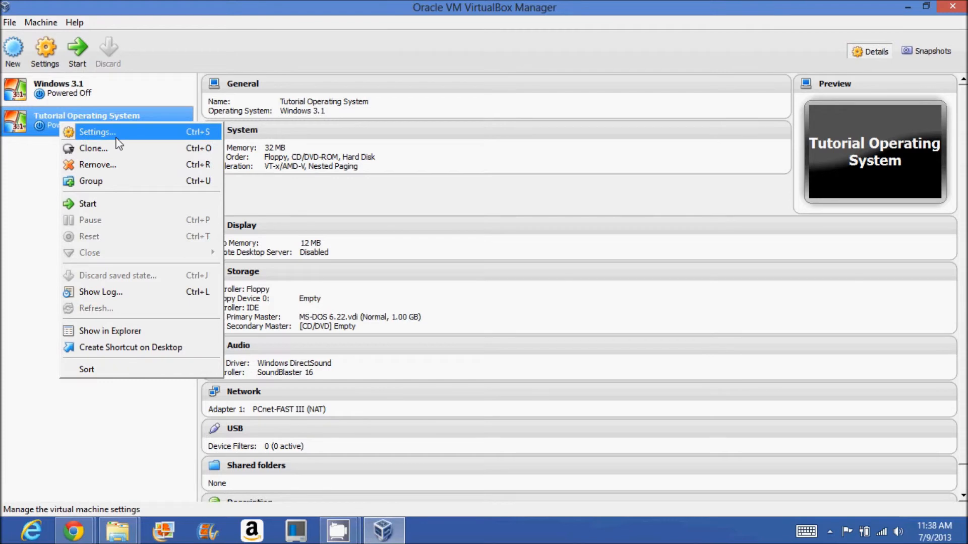
{"action": "left_click", "coordinate": [86, 159]}
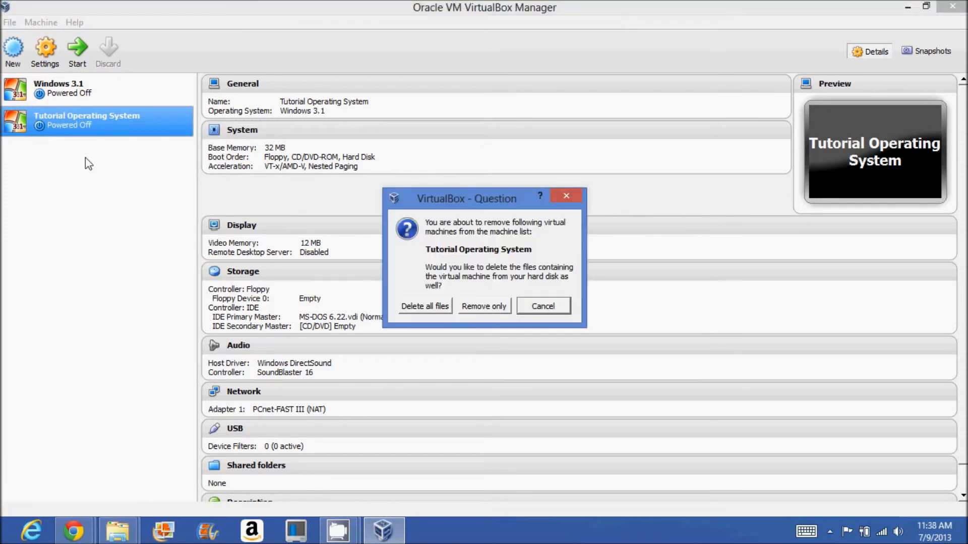
{"action": "left_click", "coordinate": [483, 308]}
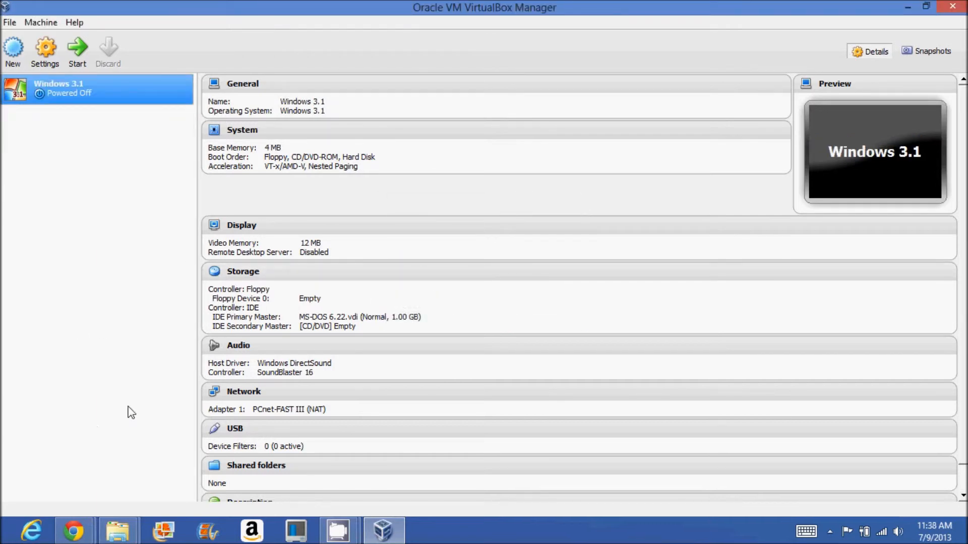
Step: Open a new File Explorer window at the VirtualBox VMs folder in the user's profile folder under C:\Users
{"action": "right_click", "coordinate": [112, 540]}
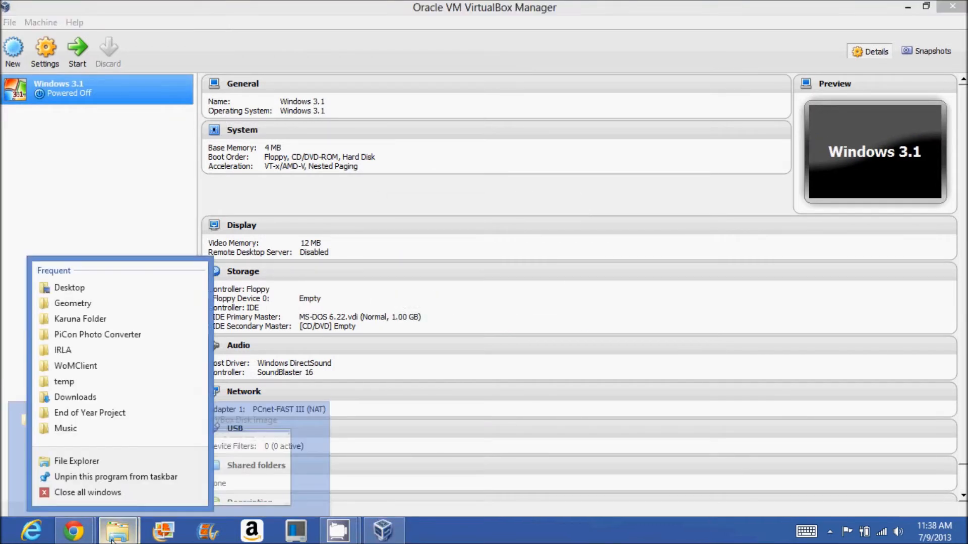
{"action": "left_click", "coordinate": [79, 461]}
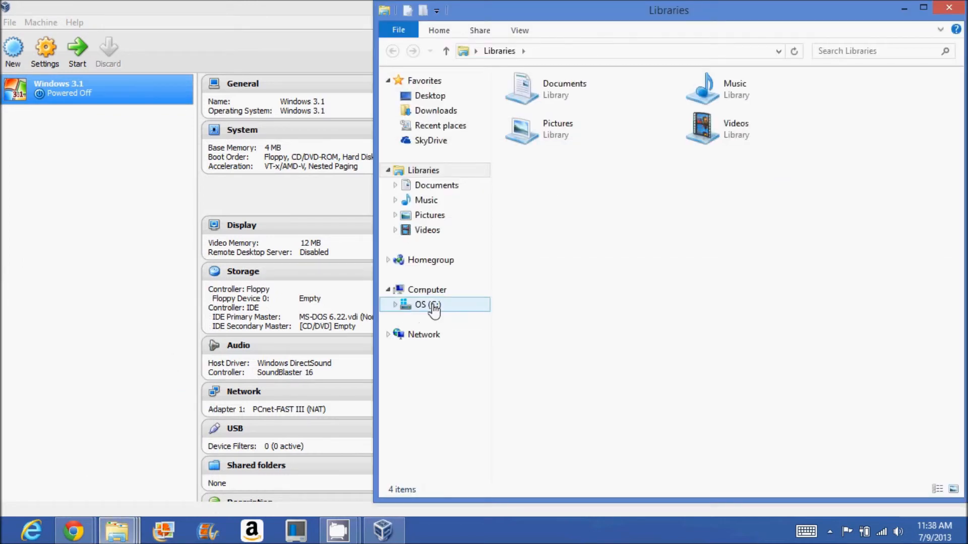
{"action": "left_click", "coordinate": [434, 306]}
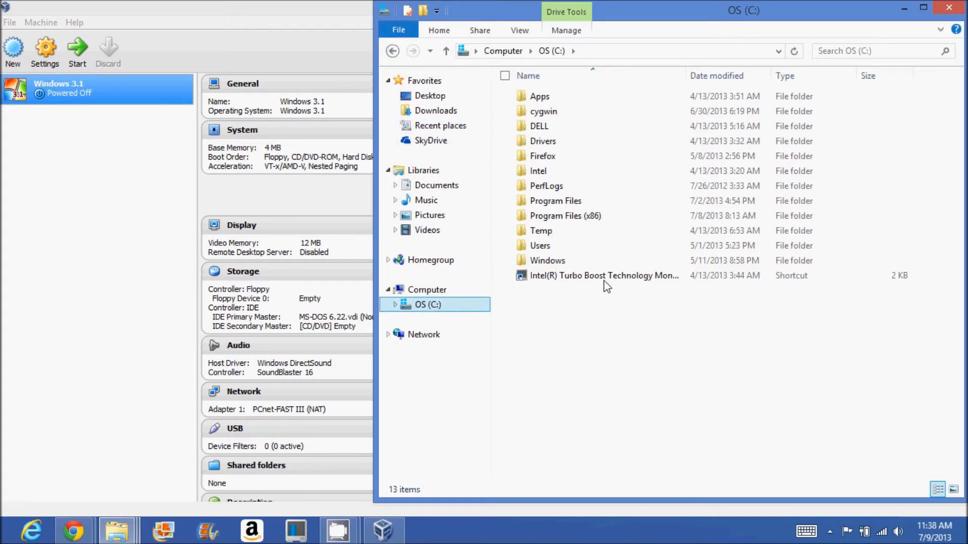
{"action": "left_click", "coordinate": [440, 186]}
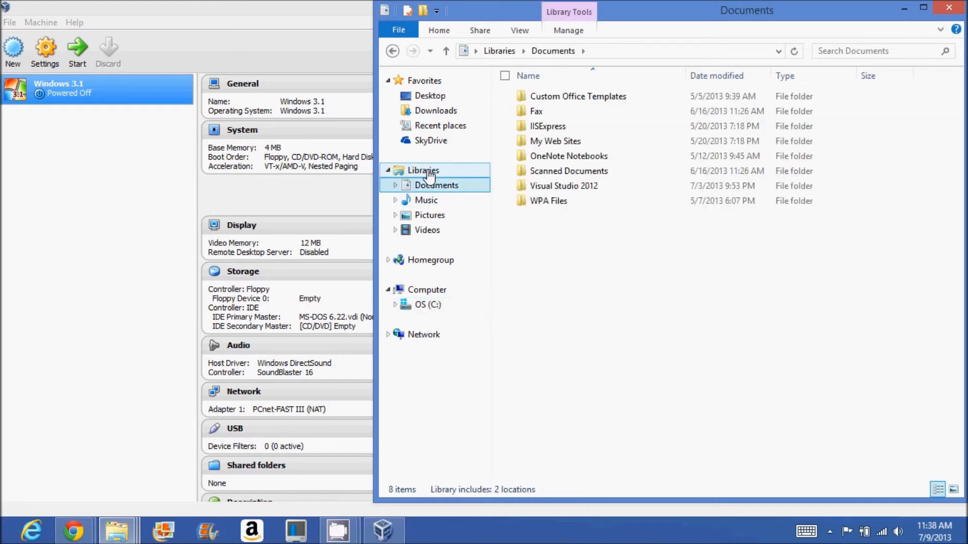
{"action": "left_click", "coordinate": [429, 174]}
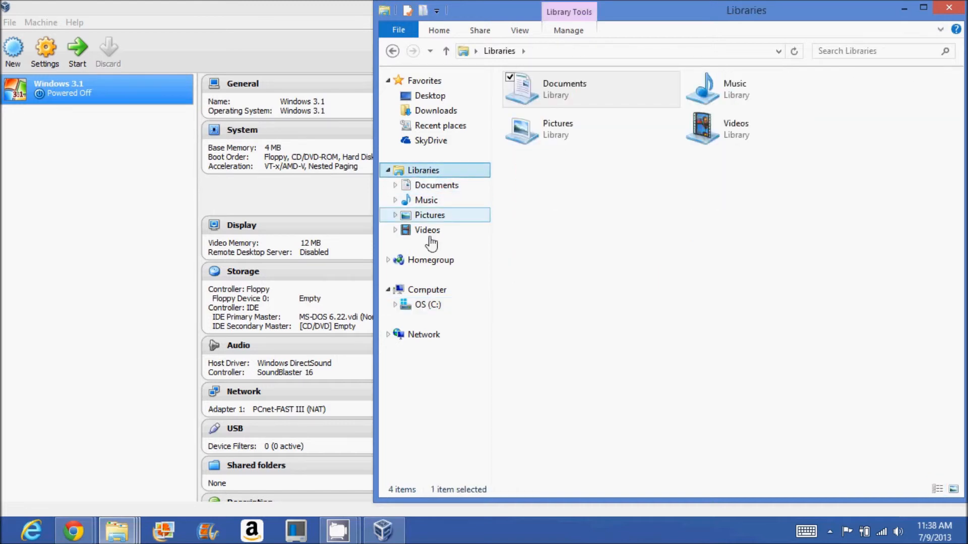
{"action": "left_click", "coordinate": [425, 305]}
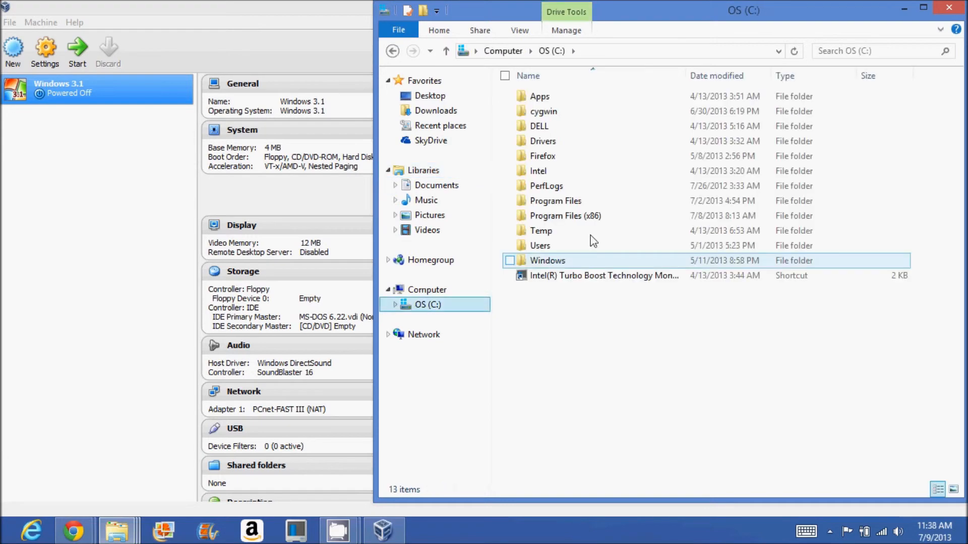
{"action": "double_click", "coordinate": [553, 245]}
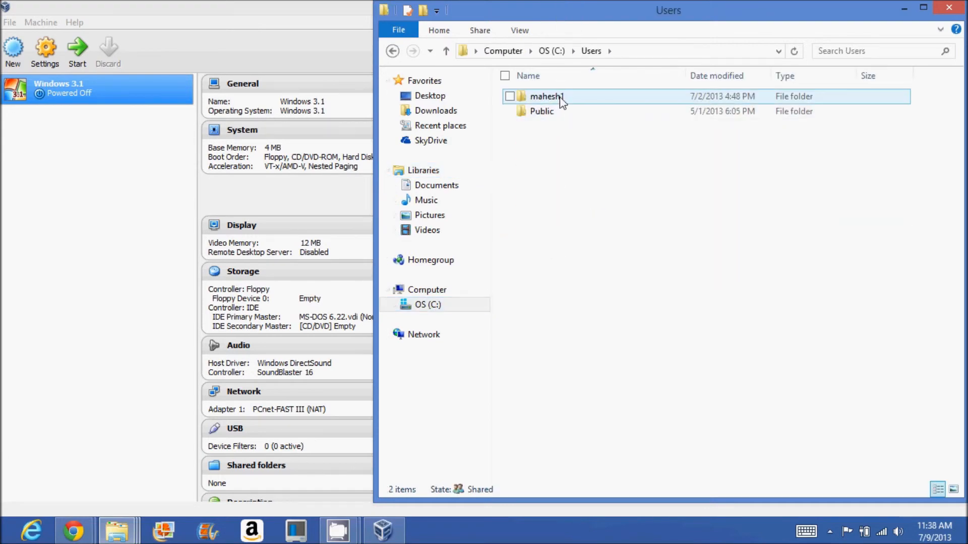
{"action": "double_click", "coordinate": [554, 96]}
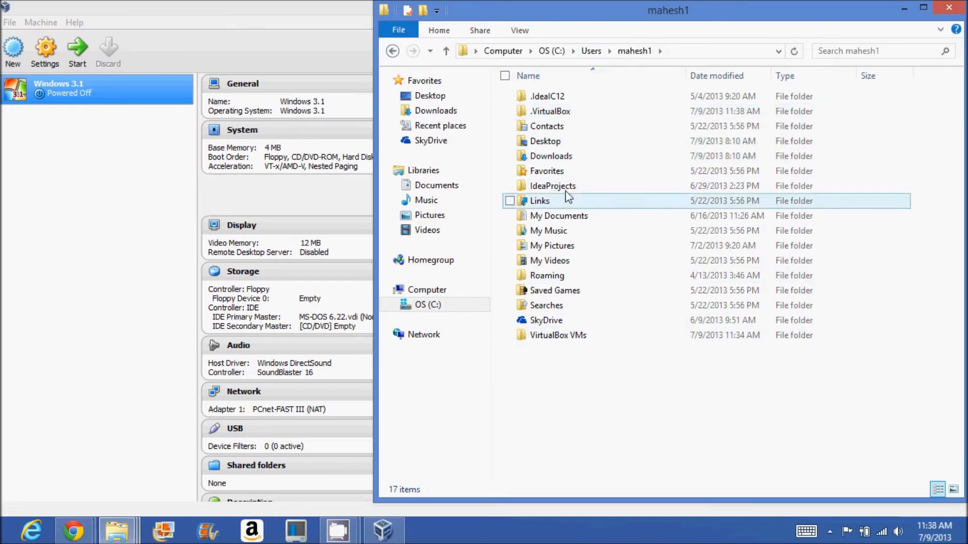
{"action": "double_click", "coordinate": [564, 339]}
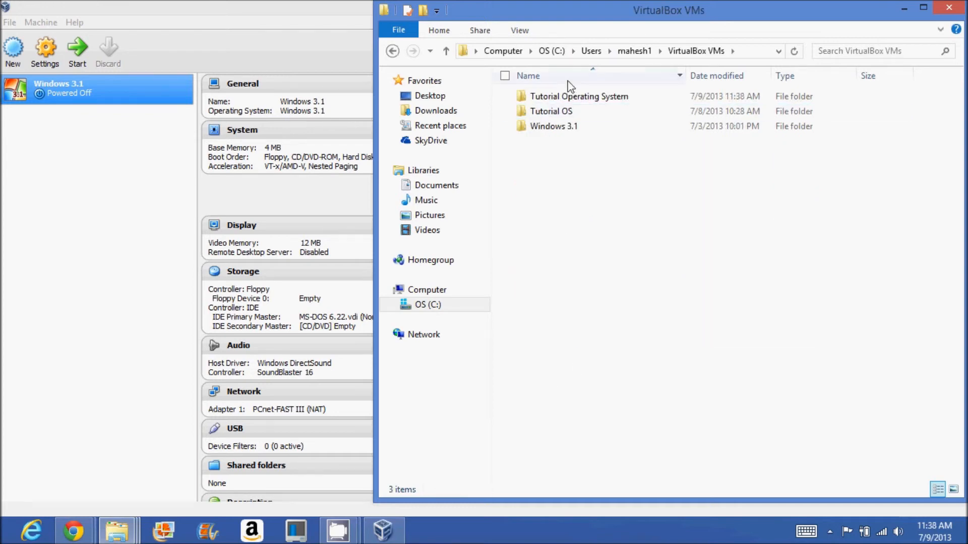
Step: Examine the contents of the Windows 3.1 and Tutorial OS machine folders, and return to VirtualBox VMs
{"action": "left_click", "coordinate": [555, 128]}
{"action": "double_click", "coordinate": [556, 129]}
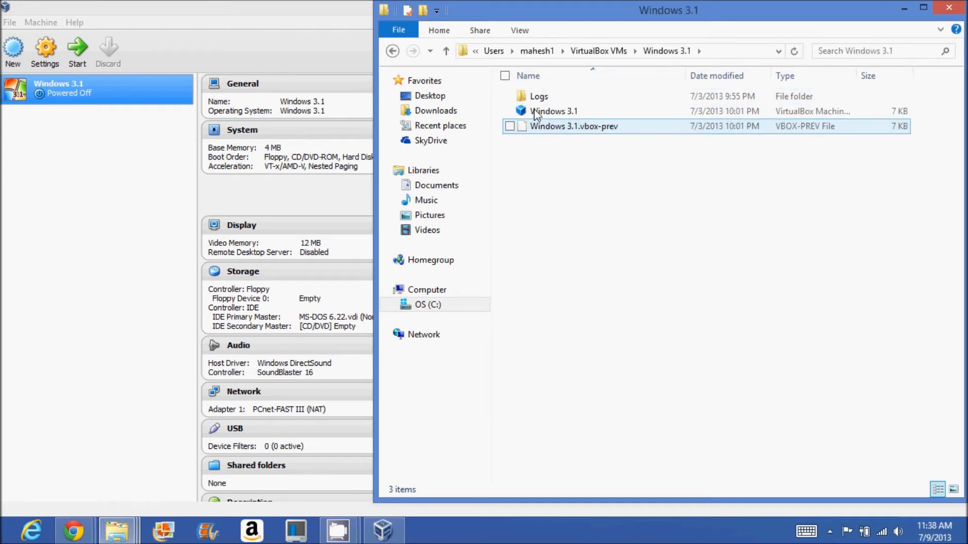
{"action": "left_click", "coordinate": [393, 51]}
{"action": "left_click", "coordinate": [565, 99]}
{"action": "double_click", "coordinate": [566, 111]}
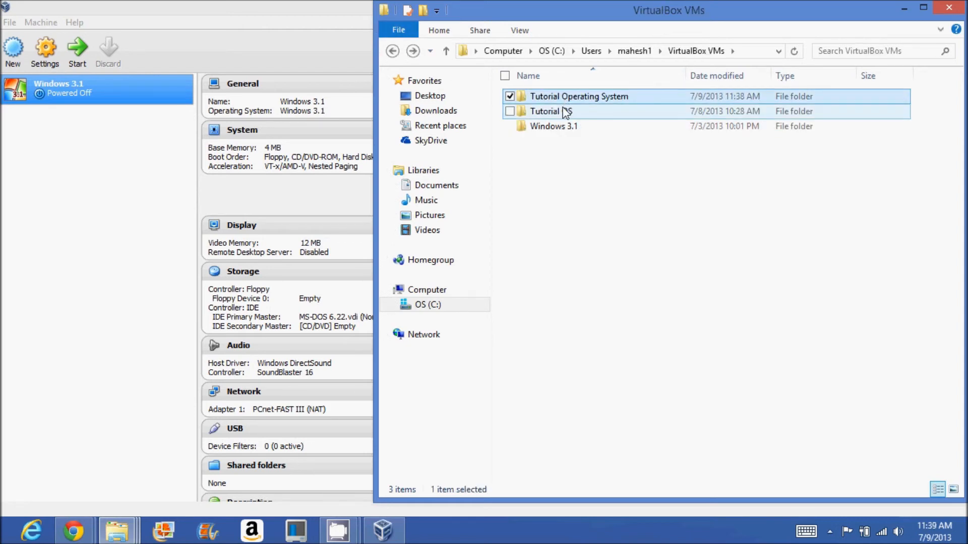
{"action": "left_click", "coordinate": [395, 52]}
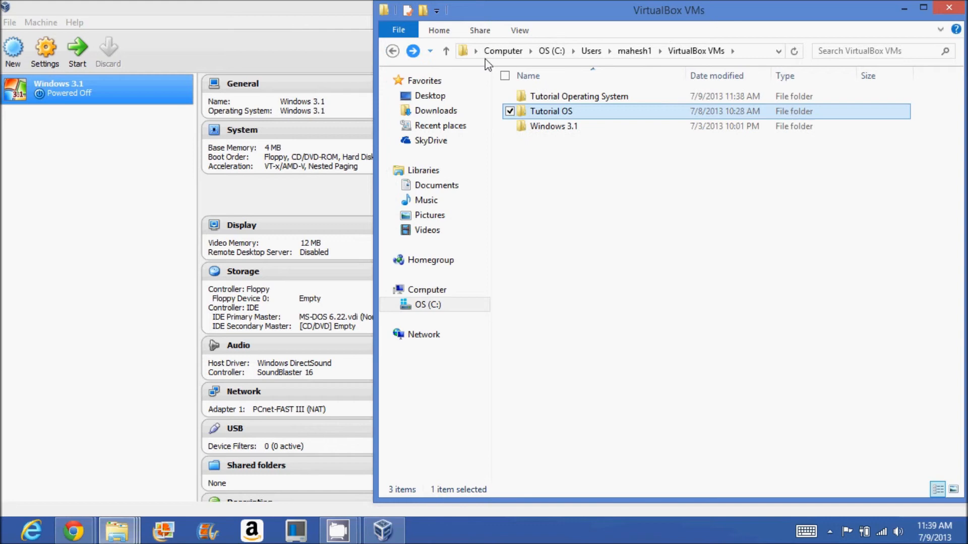
Step: Delete the Tutorial Operating System and Tutorial OS folders from the VirtualBox VMs folder
{"action": "left_click", "coordinate": [547, 96]}
{"action": "left_click", "coordinate": [553, 110]}
{"action": "left_click", "coordinate": [571, 96]}
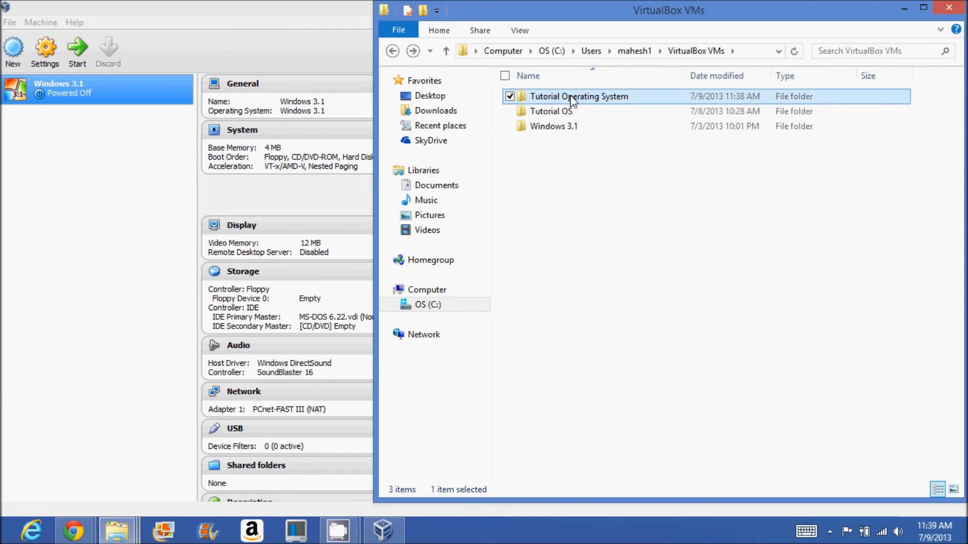
{"action": "key", "text": "Delete"}
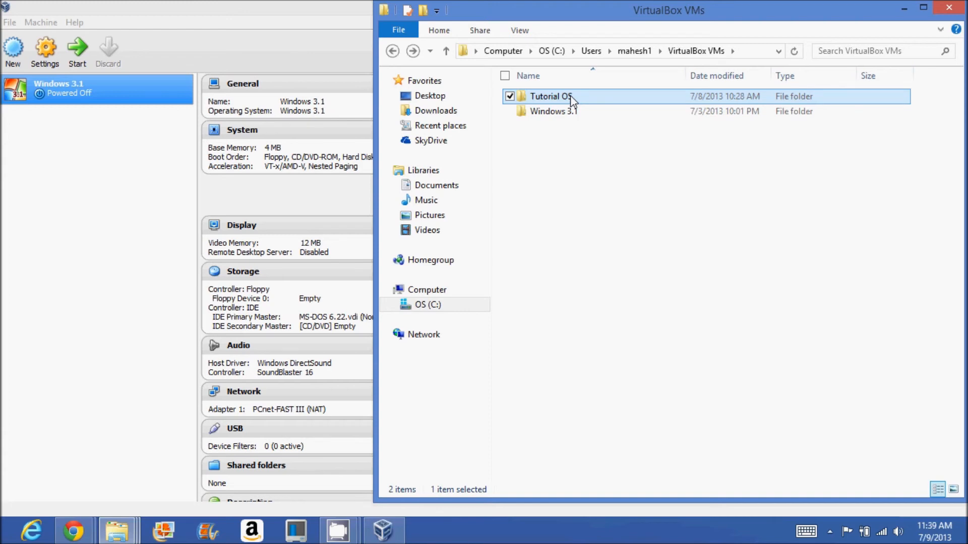
{"action": "key", "text": "Delete"}
{"action": "double_click", "coordinate": [553, 96]}
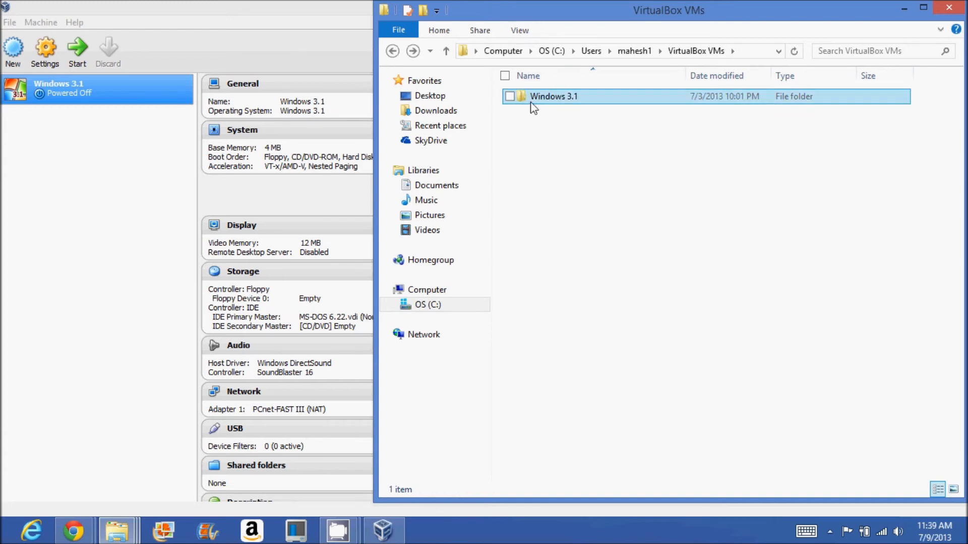
{"action": "left_click", "coordinate": [393, 51]}
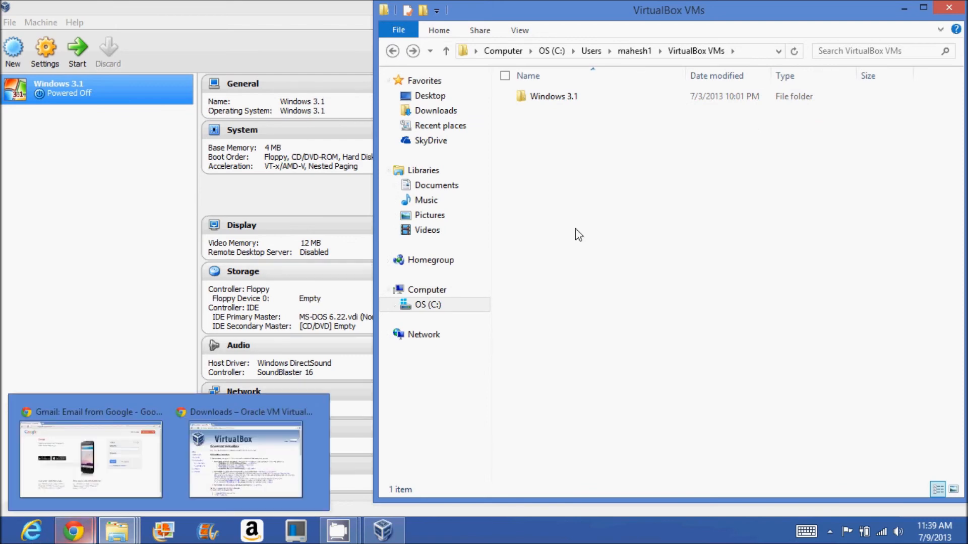
{"action": "left_click", "coordinate": [398, 30]}
{"action": "left_click", "coordinate": [548, 269]}
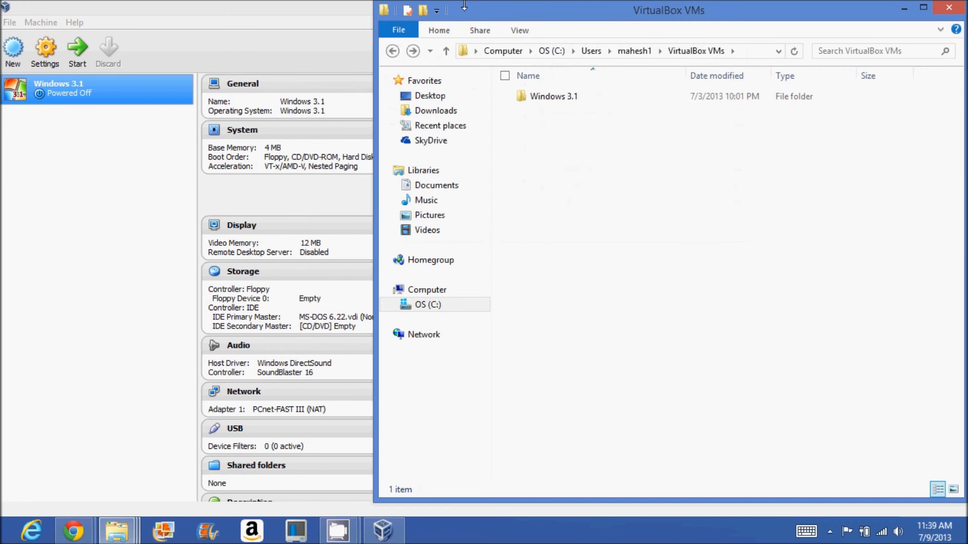
Step: Close the VirtualBox VMs folder window and the Oracle VM VirtualBox Manager
{"action": "left_click", "coordinate": [948, 8]}
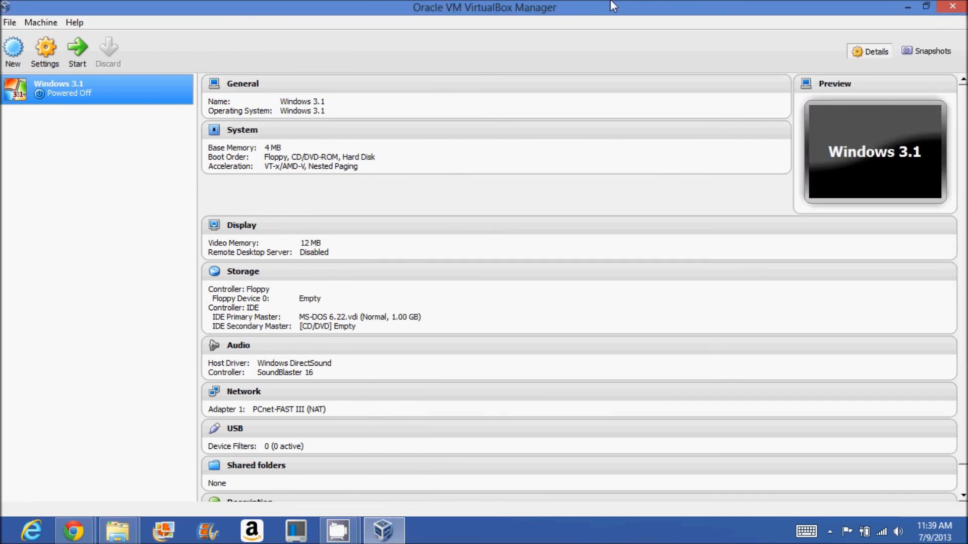
{"action": "left_click", "coordinate": [939, 4]}
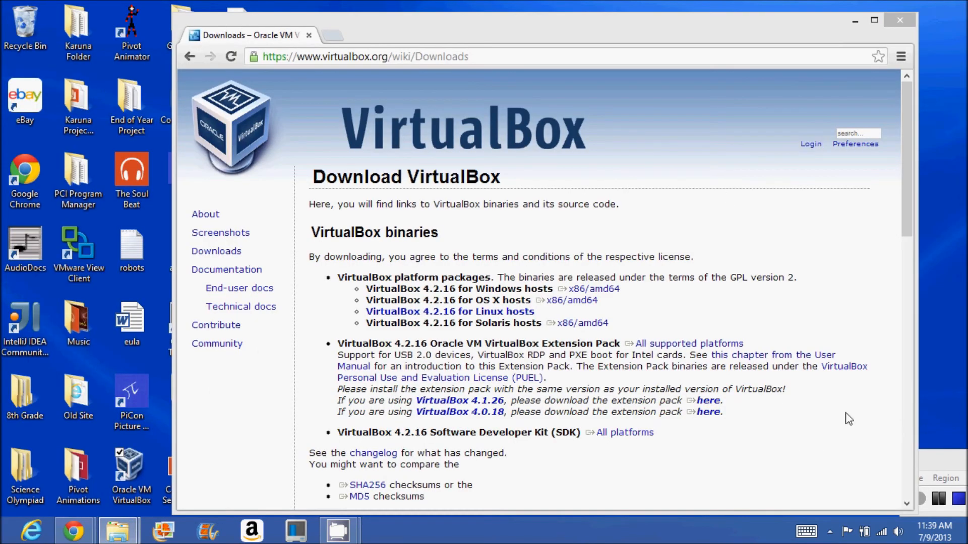